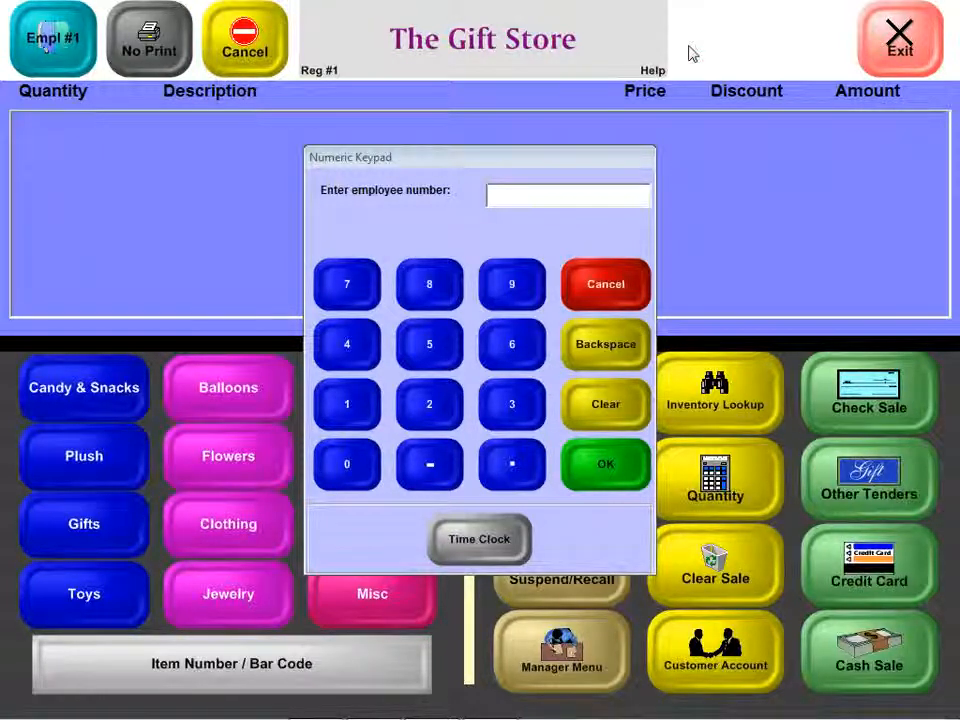
- Log in with the employee number and employee password, and sign in on the time clock
click(422, 409)
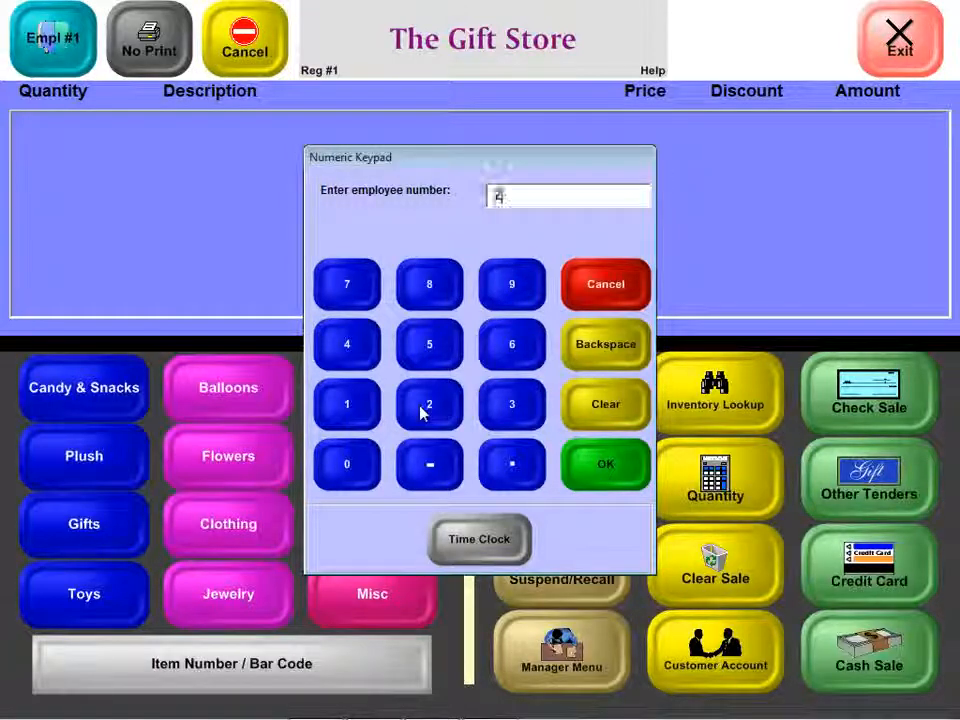
click(594, 471)
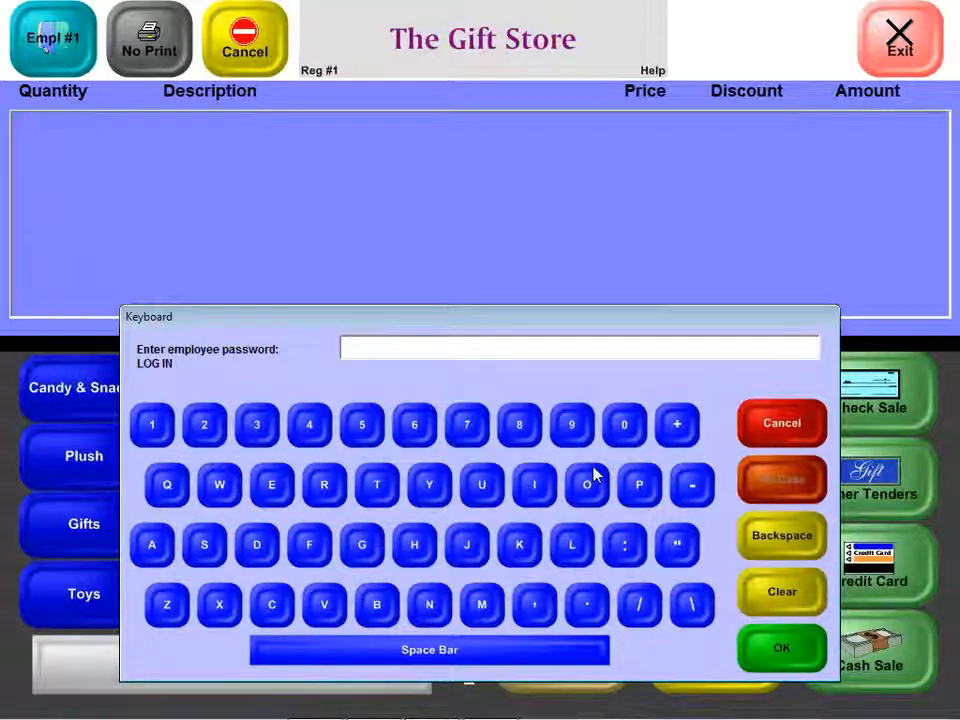
text(****)
key(Return)
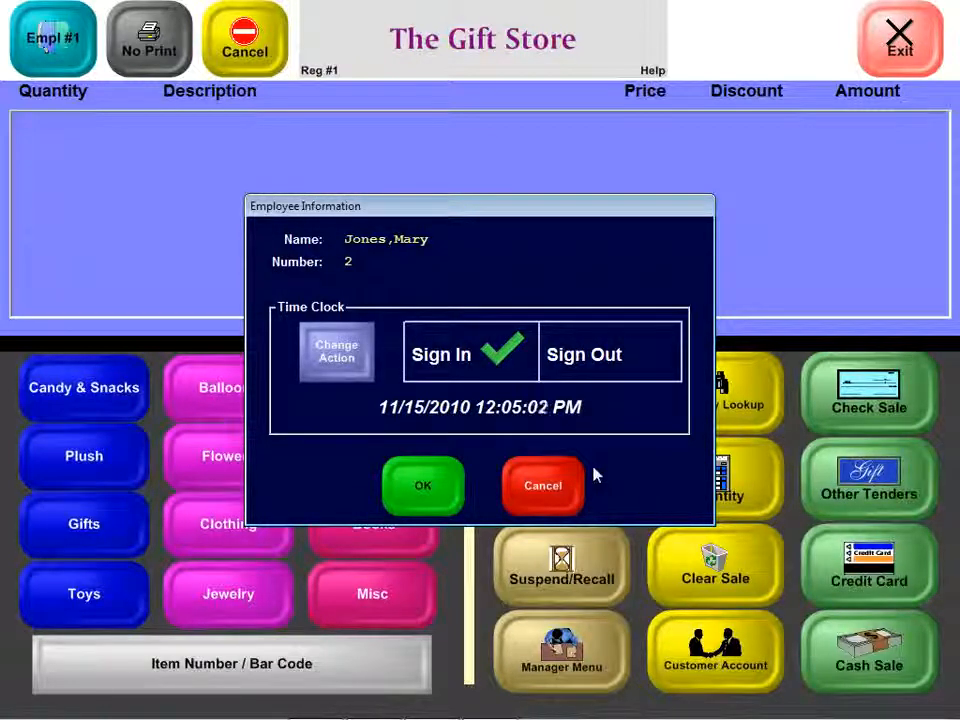
click(427, 484)
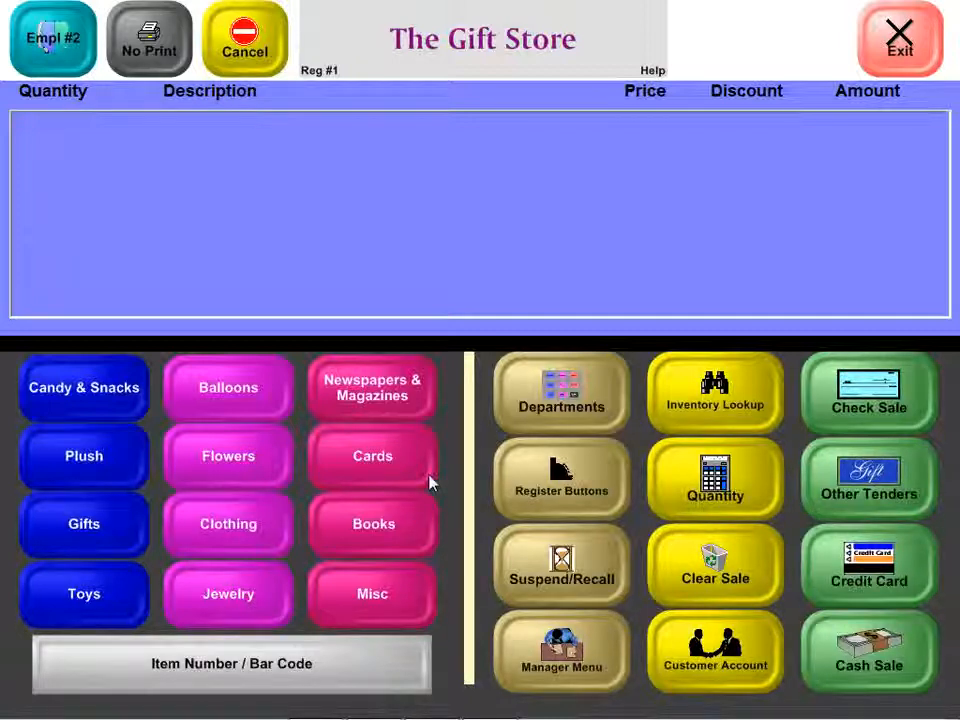
- Ring up a Marcel Schurman card, and try to ring up another item without creating it in inventory
click(429, 483)
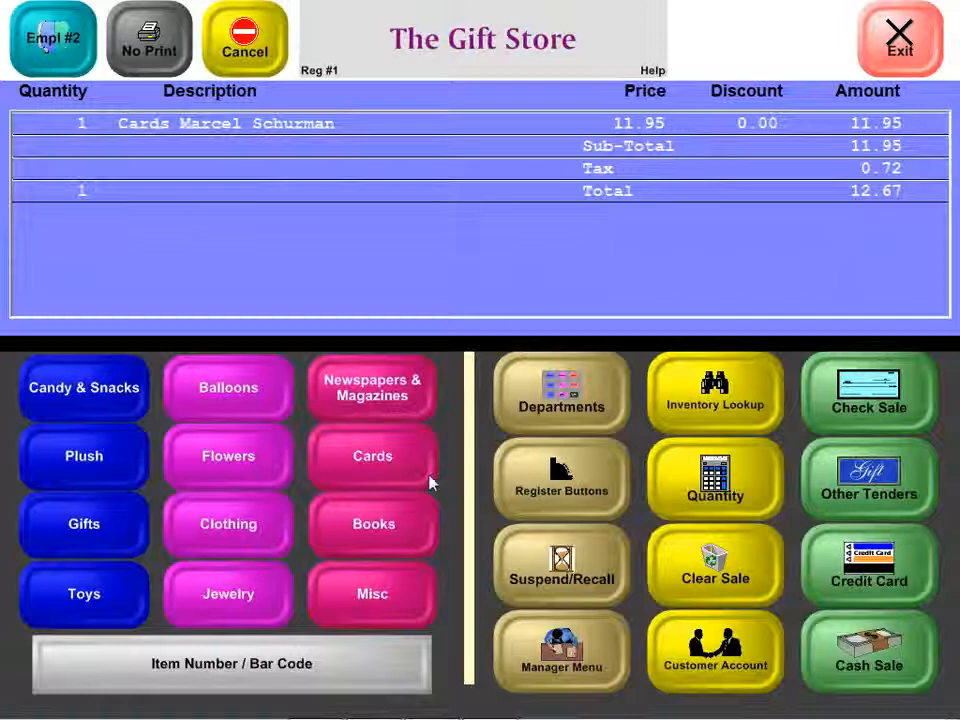
key(Return)
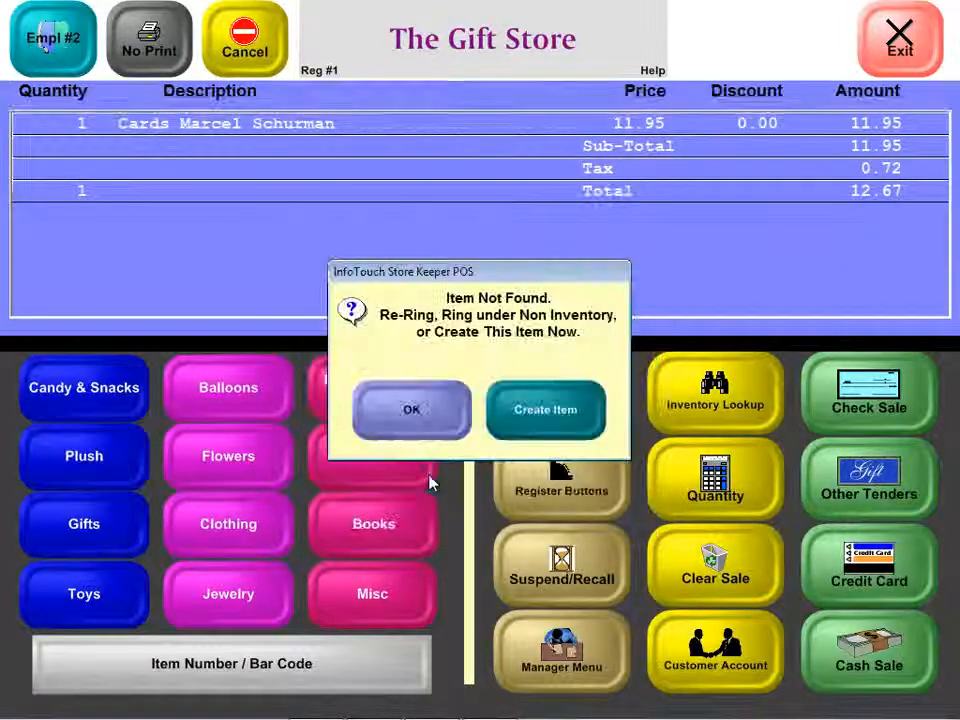
click(395, 428)
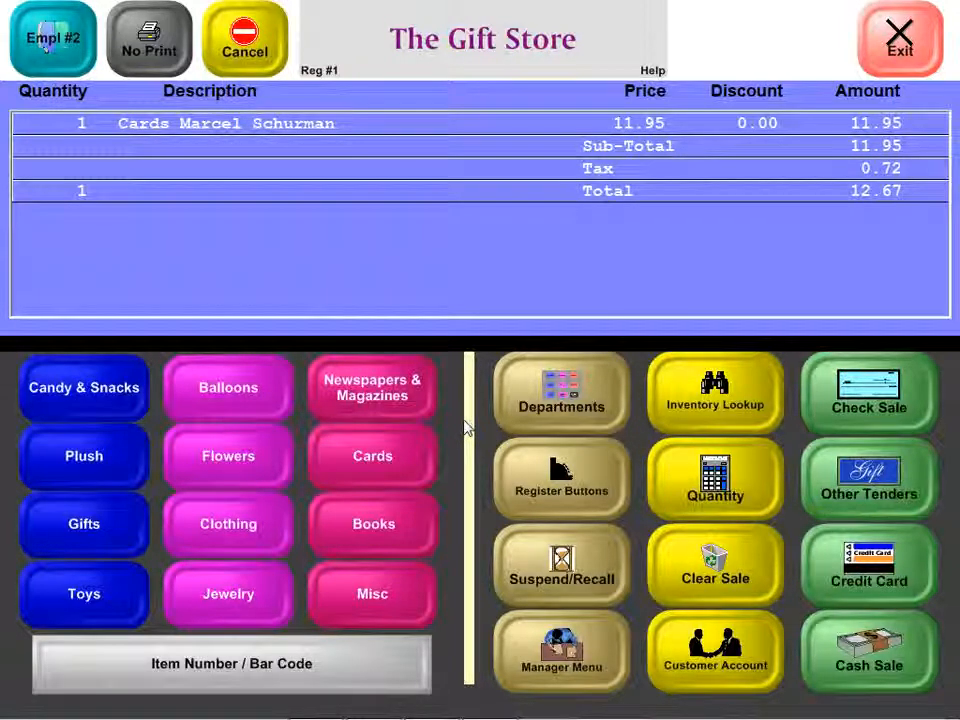
- Add item number 1000 and item number 500 to the sale
text(1000)
key(Return)
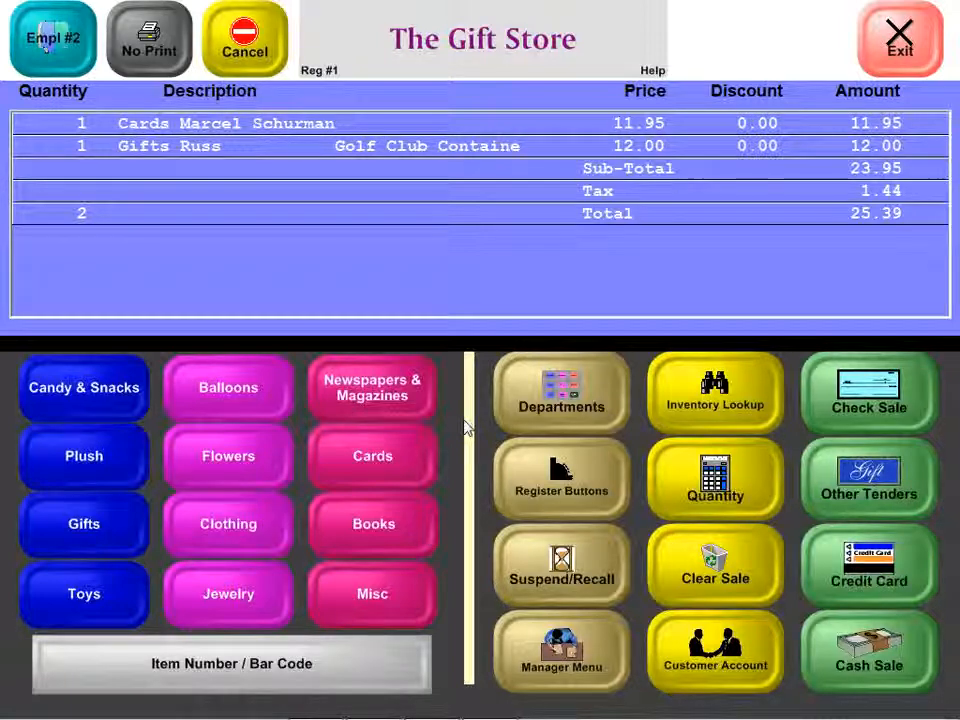
click(298, 662)
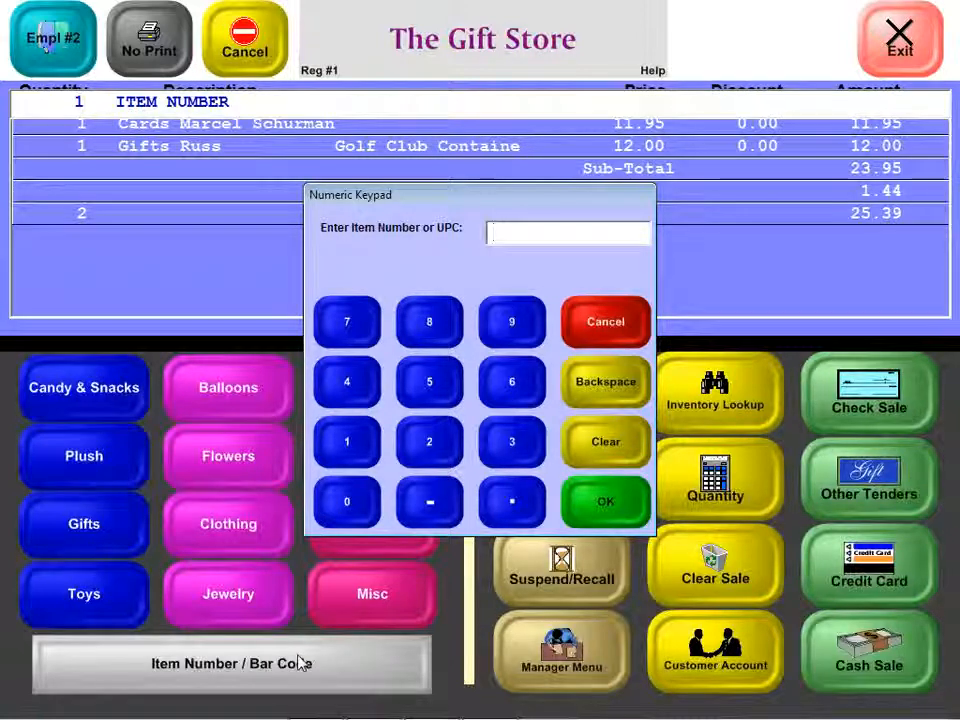
click(458, 377)
click(337, 512)
click(337, 512)
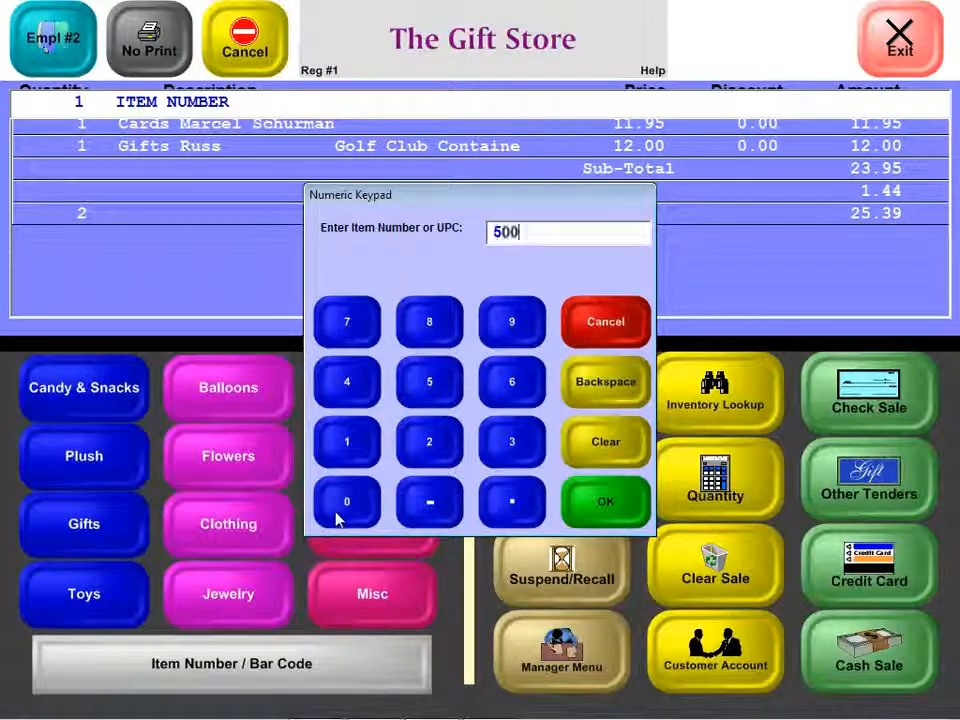
click(604, 506)
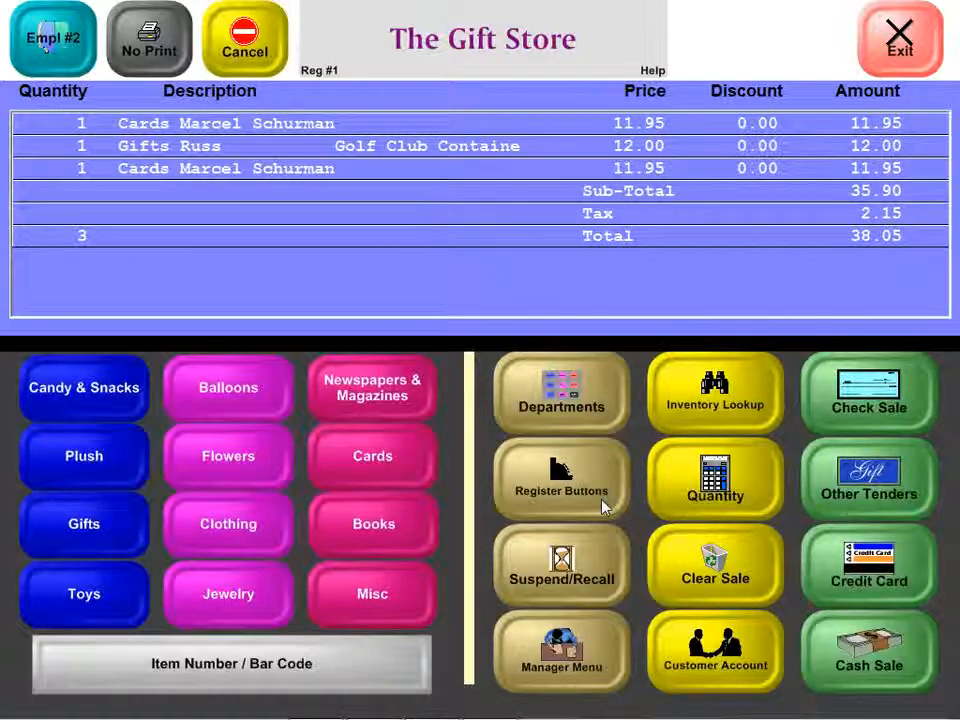
- Add the Car And Driver magazine and Cinnamon Altoids to the sale from their departments
click(366, 378)
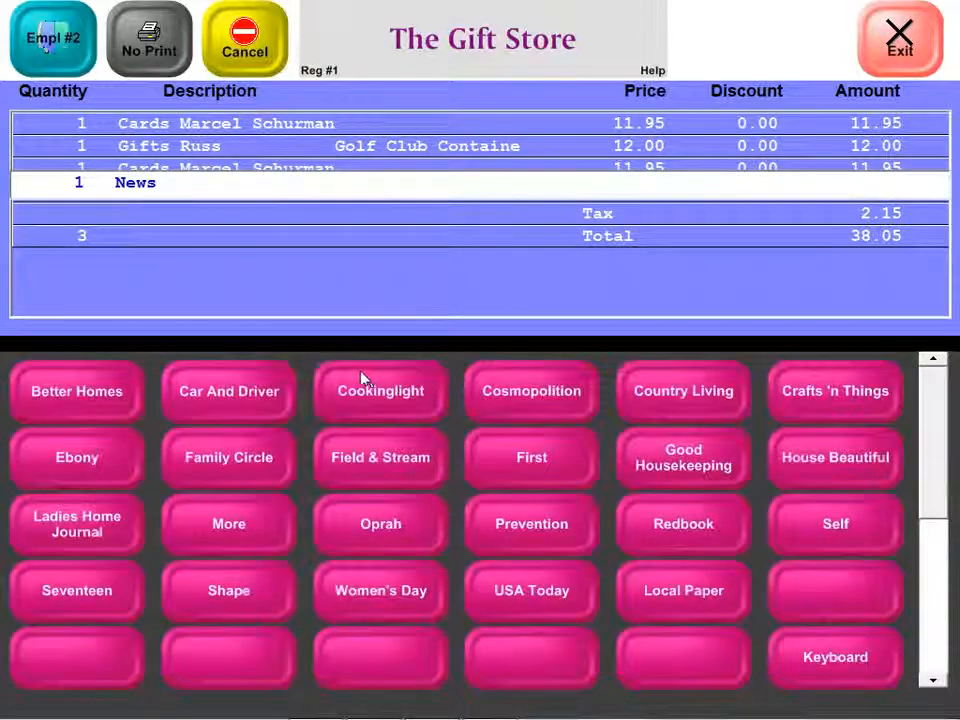
click(253, 396)
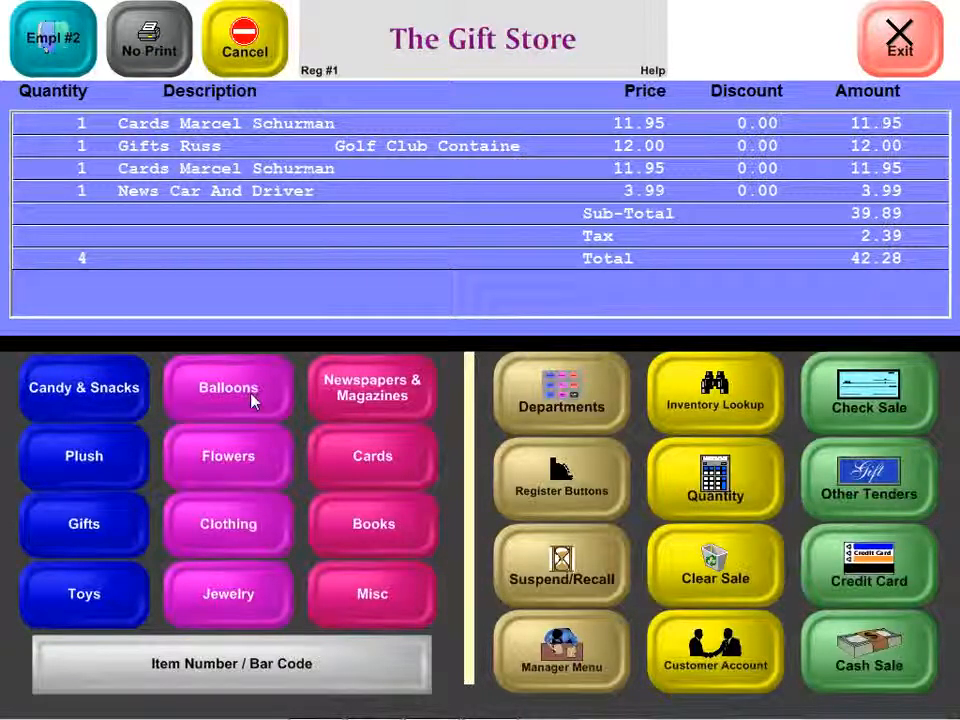
click(110, 415)
click(14, 598)
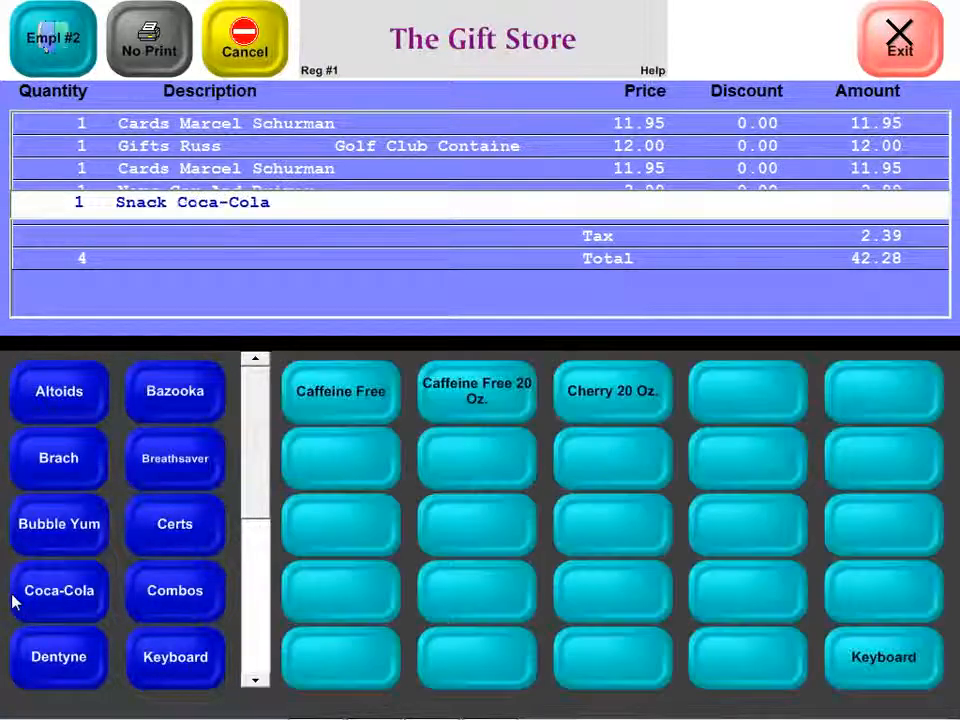
click(85, 376)
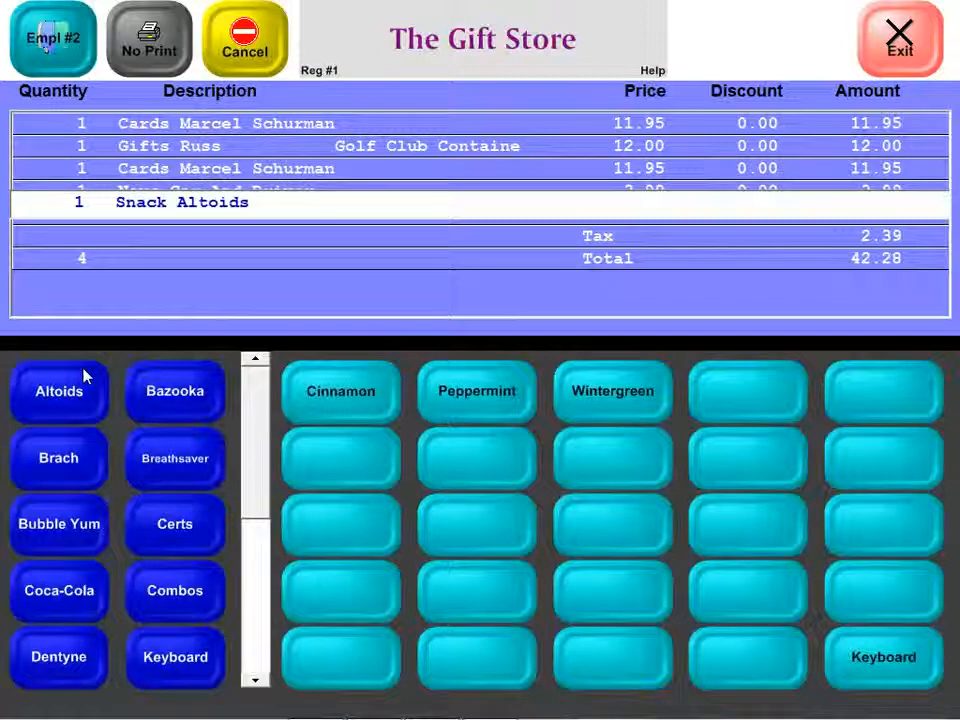
click(343, 395)
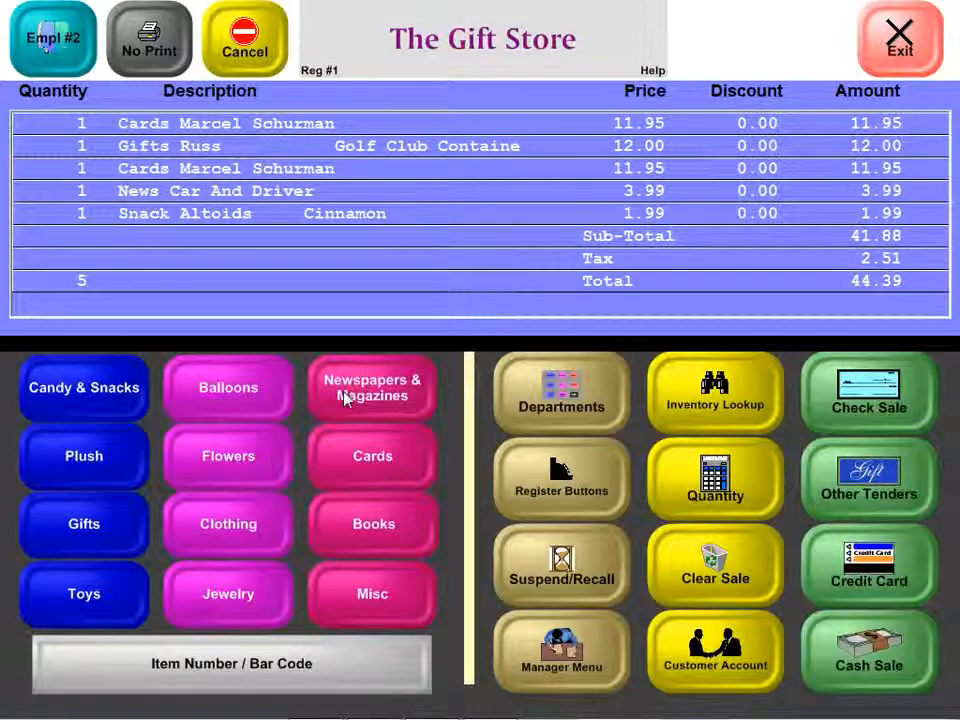
- Look up jewelry bracelets in the inventory and add the Monarch Silver 7in Ze bracelet to the sale
click(740, 402)
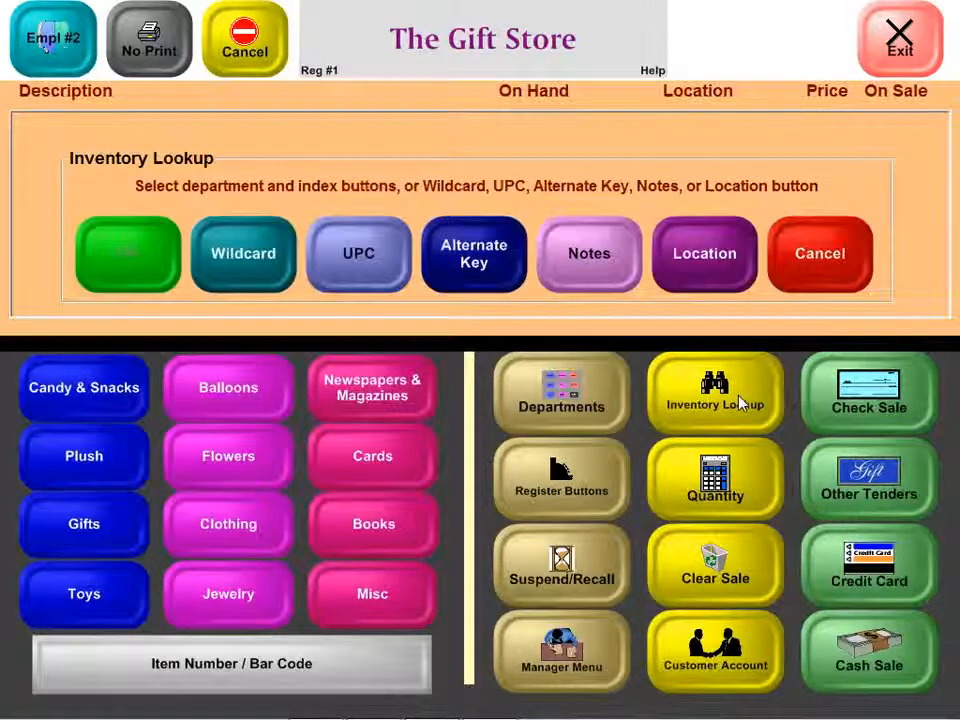
click(213, 591)
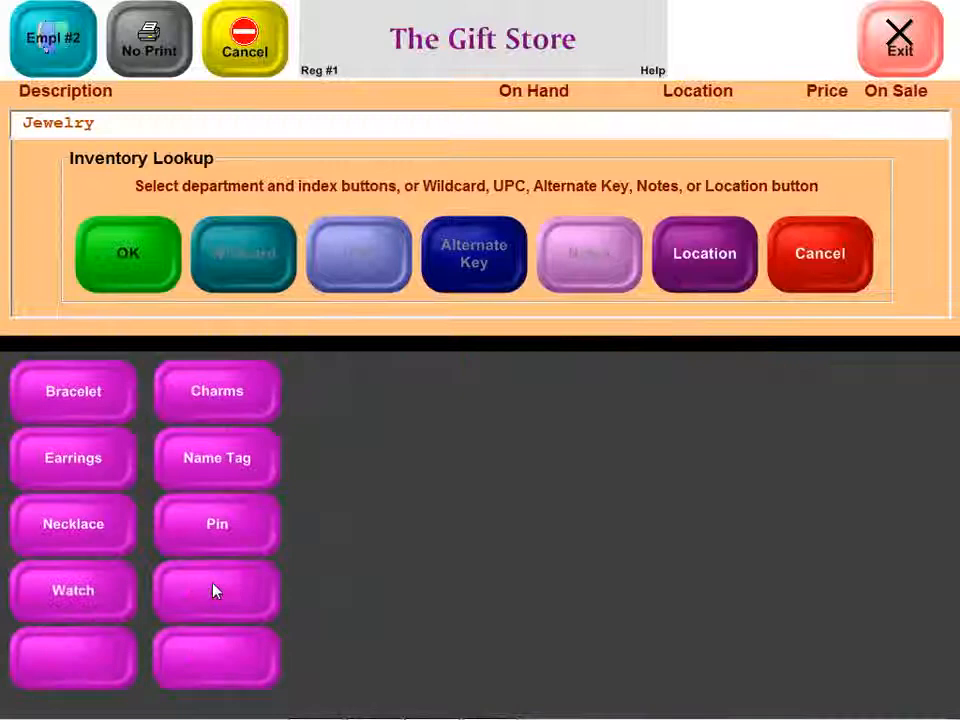
click(71, 414)
click(126, 257)
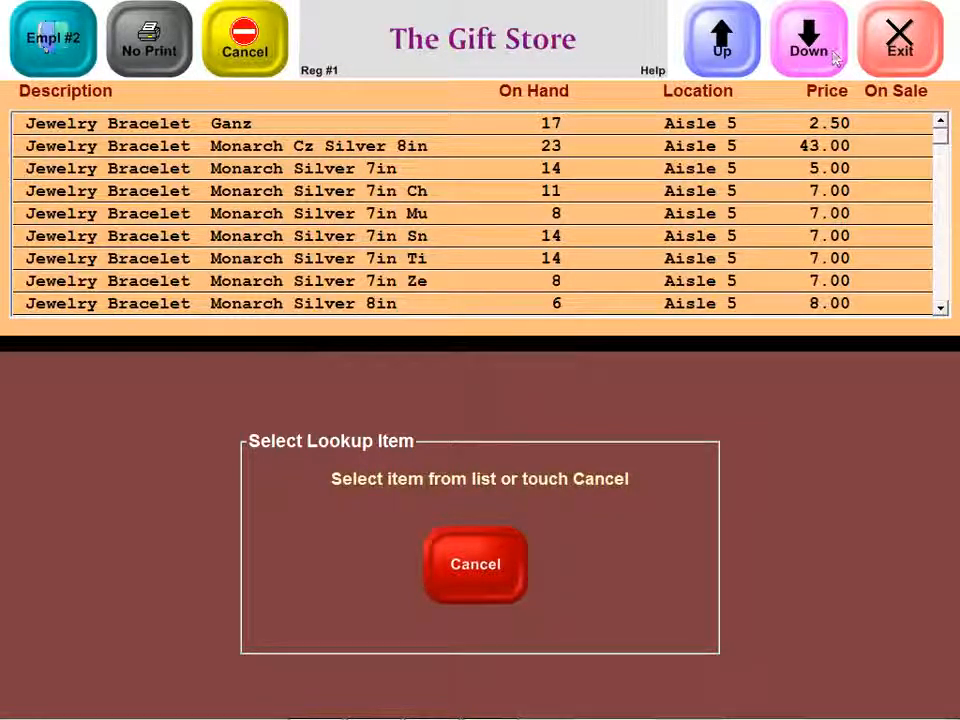
click(802, 56)
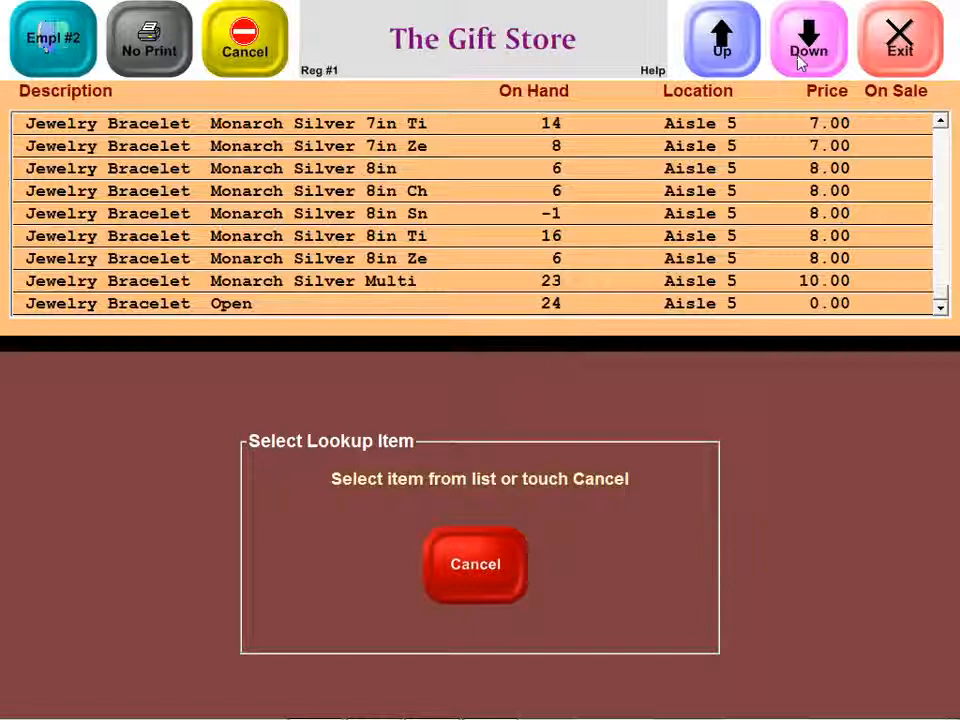
click(411, 146)
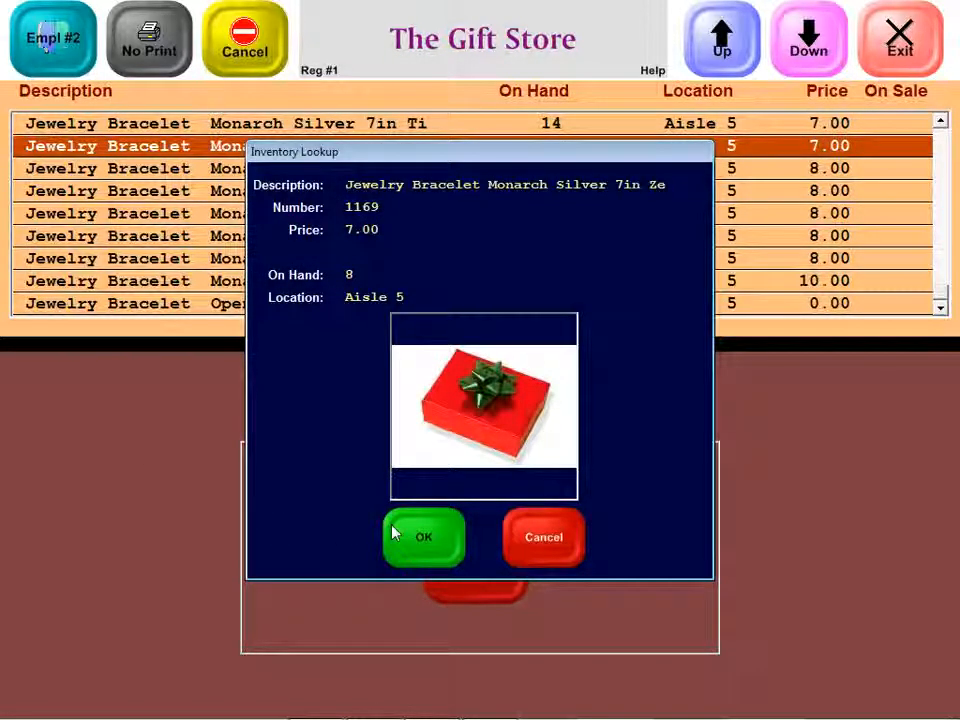
click(394, 531)
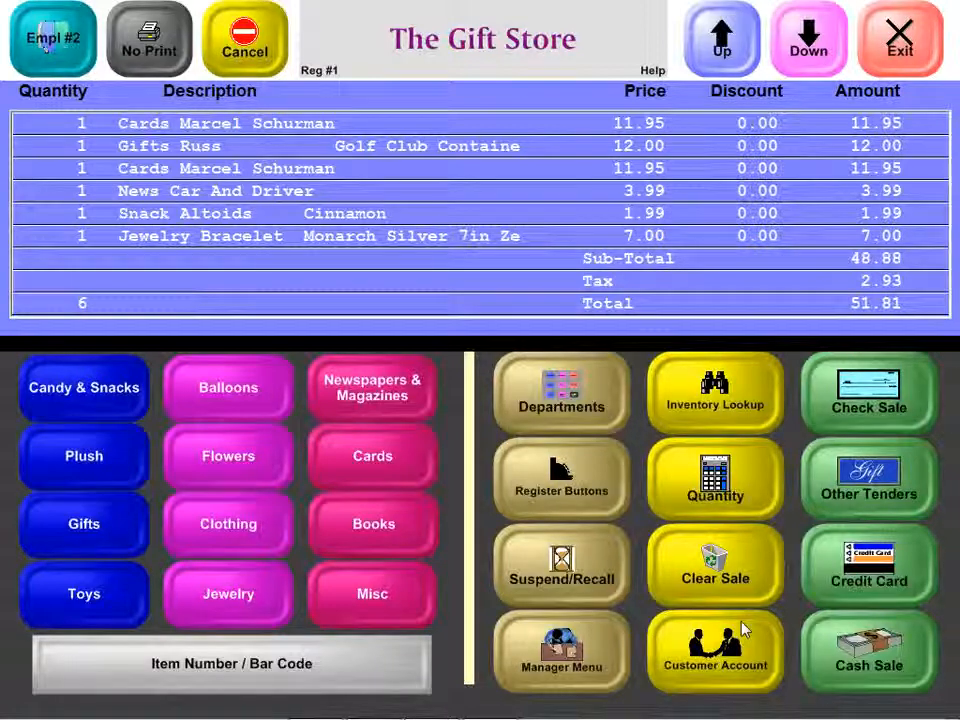
- Complete the transaction as a cash sale with $55 tendered
click(893, 641)
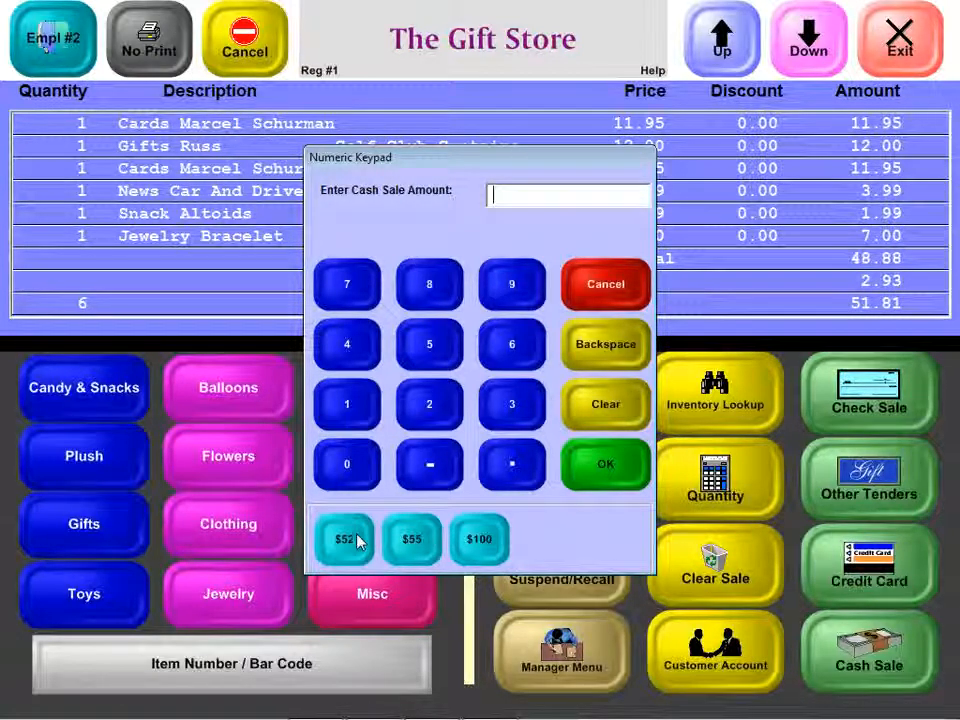
click(413, 539)
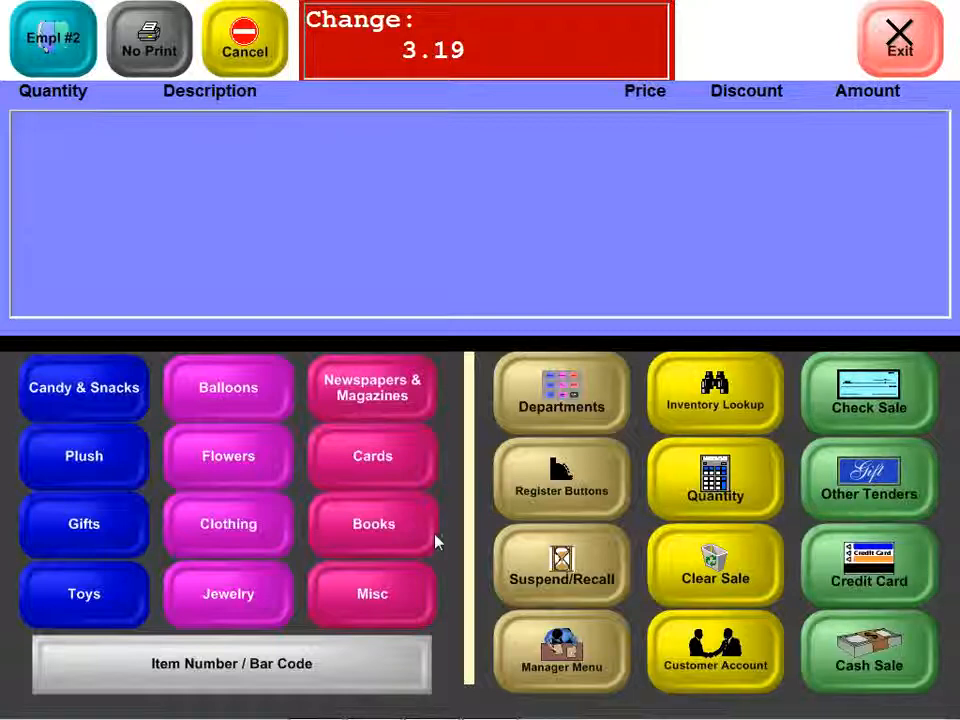
- Begin a new sale with the Car And Driver magazine and item number 1000
click(362, 384)
click(248, 408)
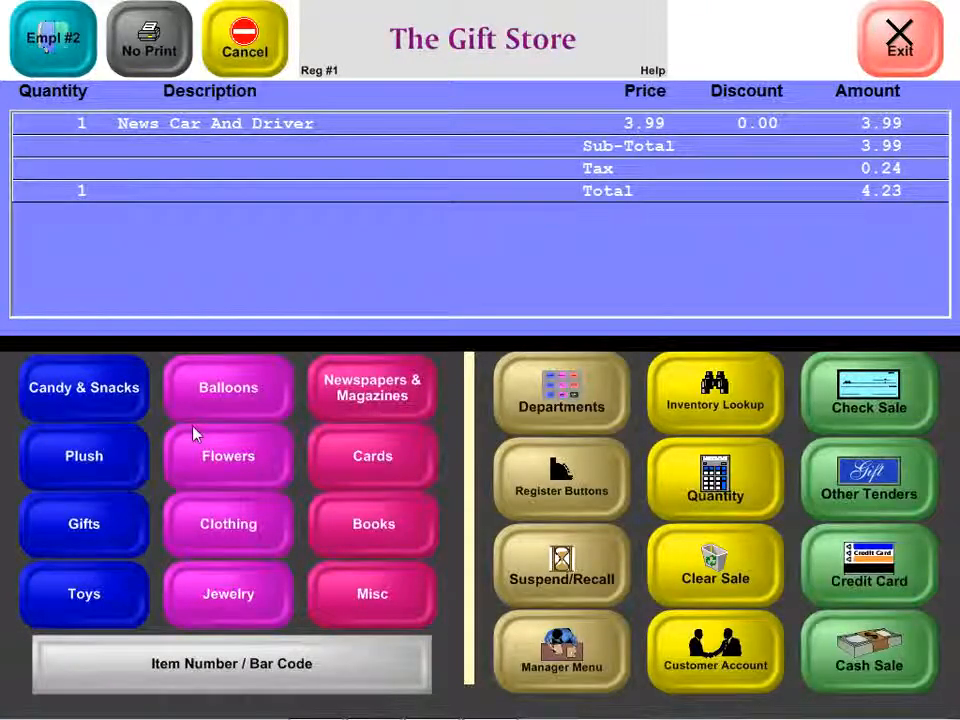
text(1000)
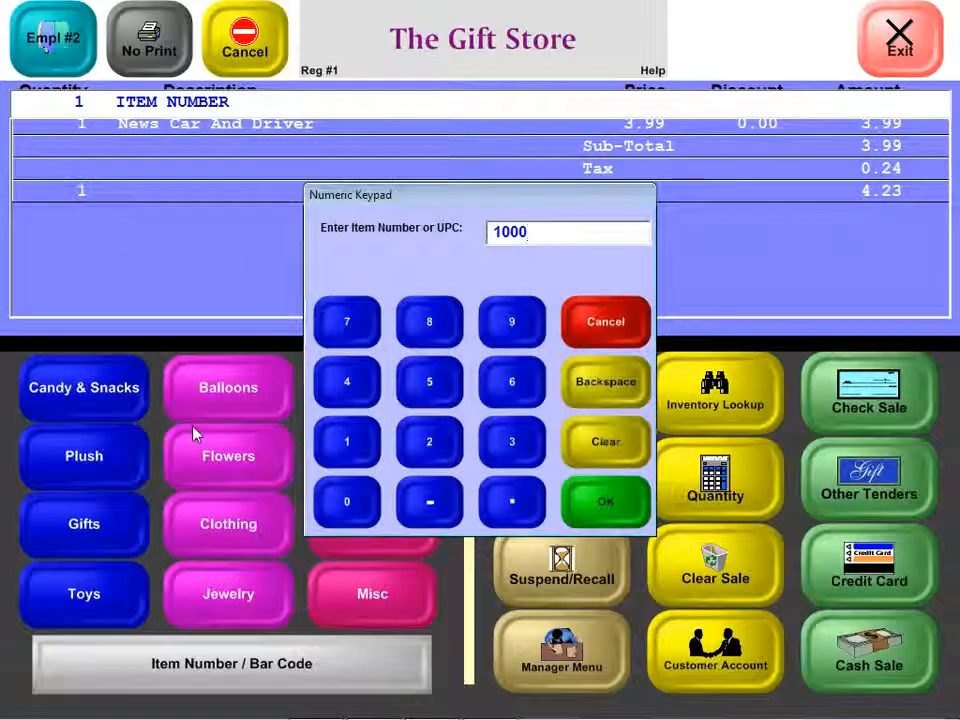
key(Return)
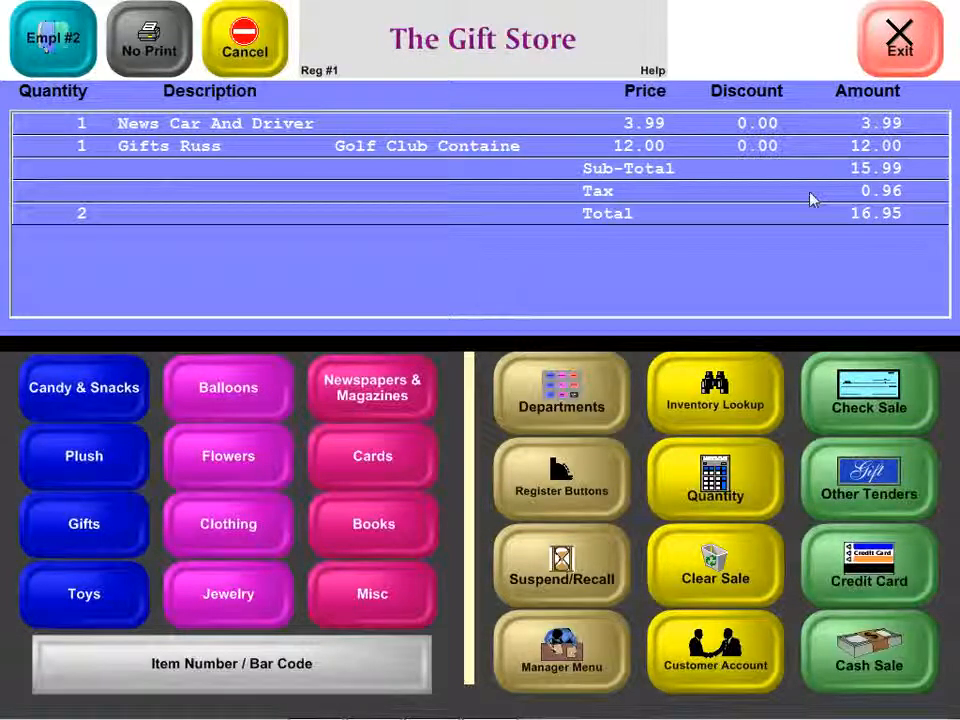
- Find the customer account by a partial last name and attach the first matching customer to the sale
click(697, 661)
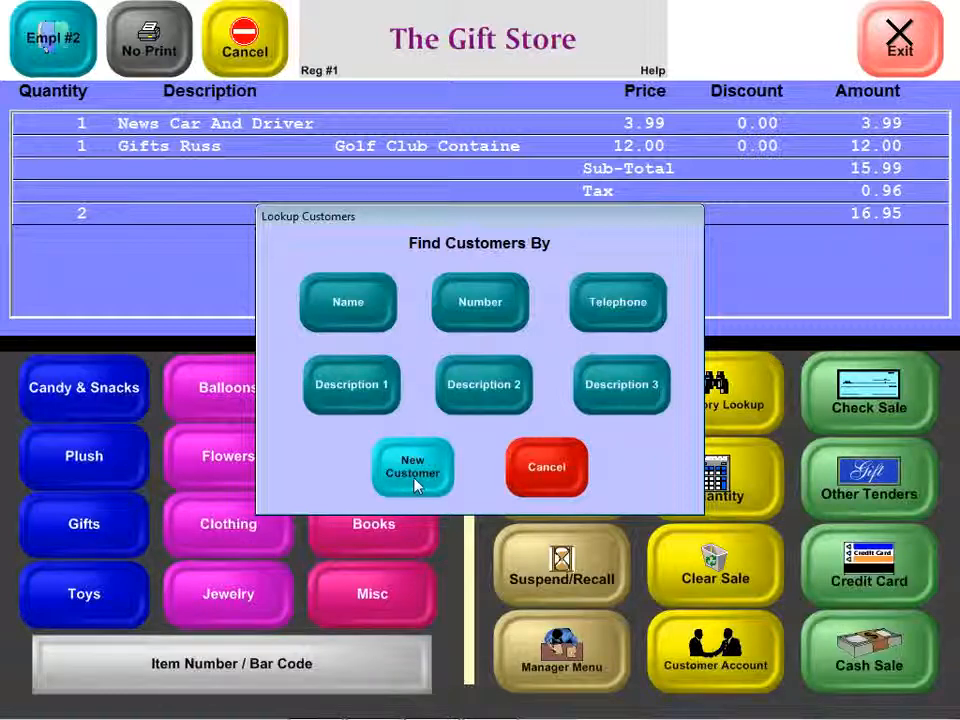
click(371, 313)
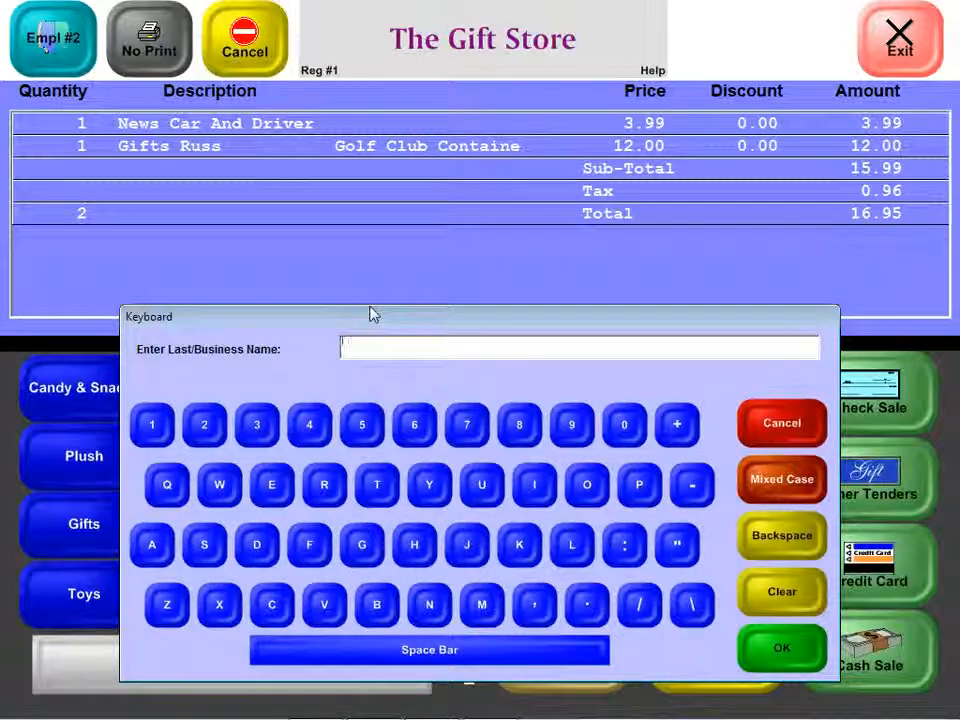
text(Smi)
key(Return)
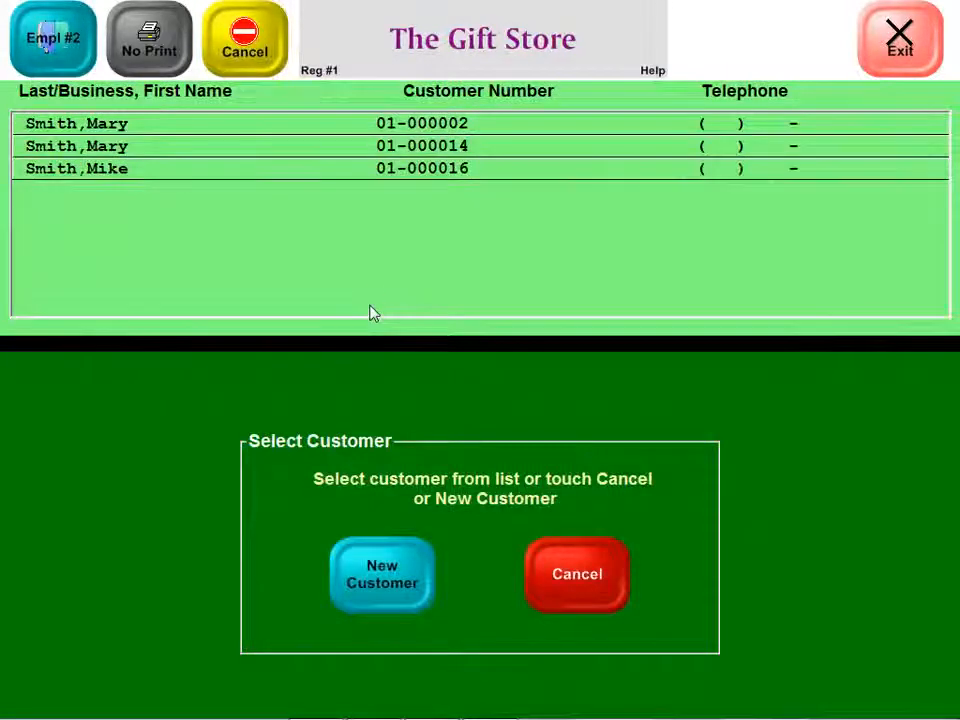
click(294, 132)
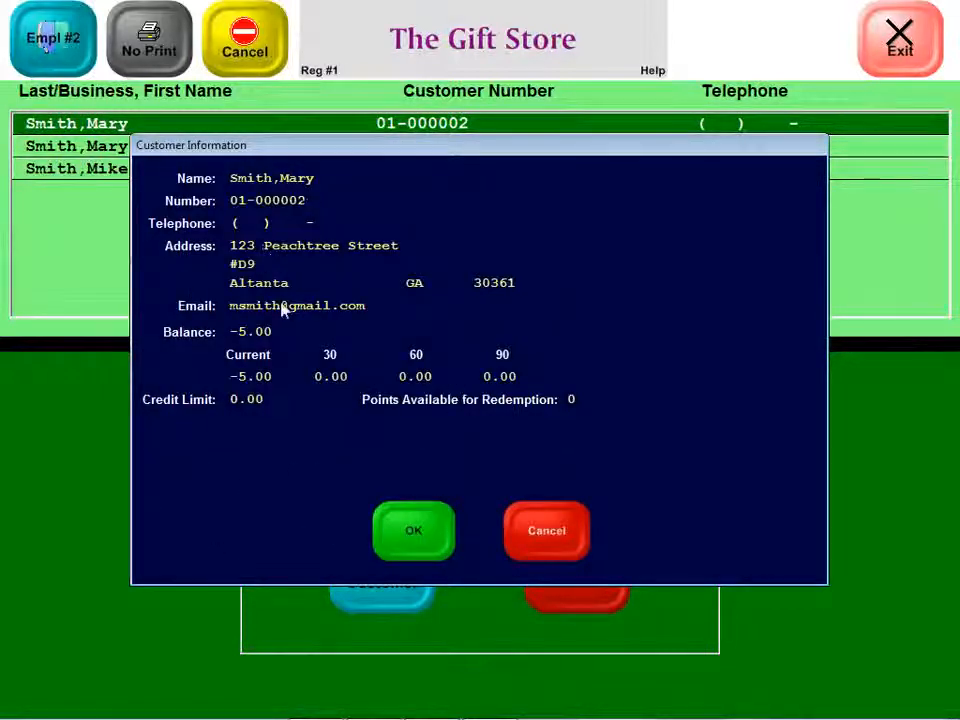
click(412, 525)
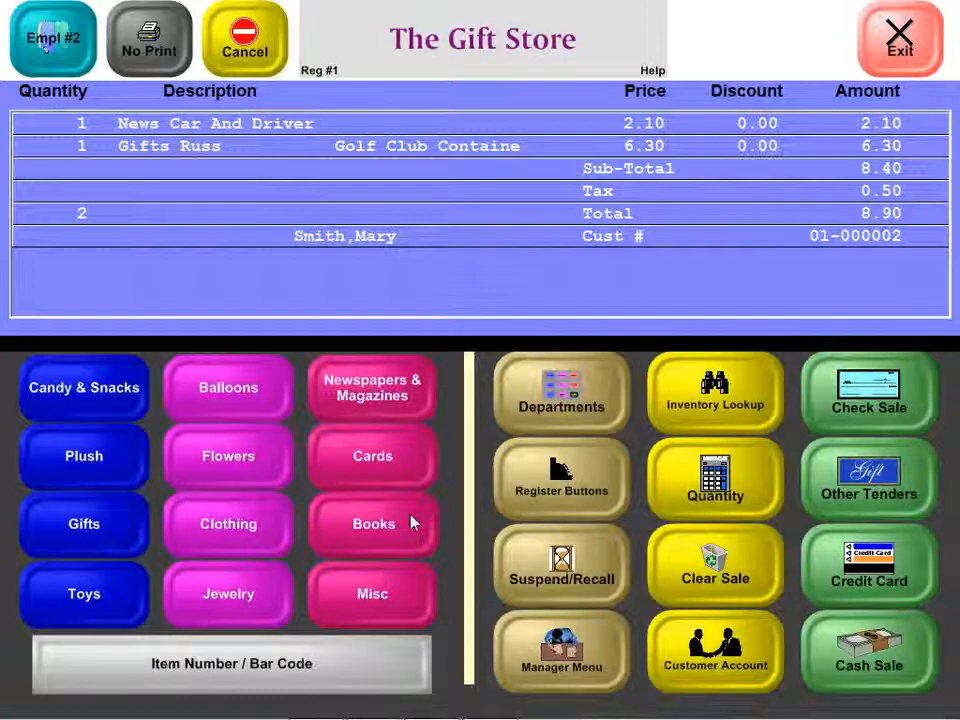
- View the attached customer's purchase history and close it
click(241, 247)
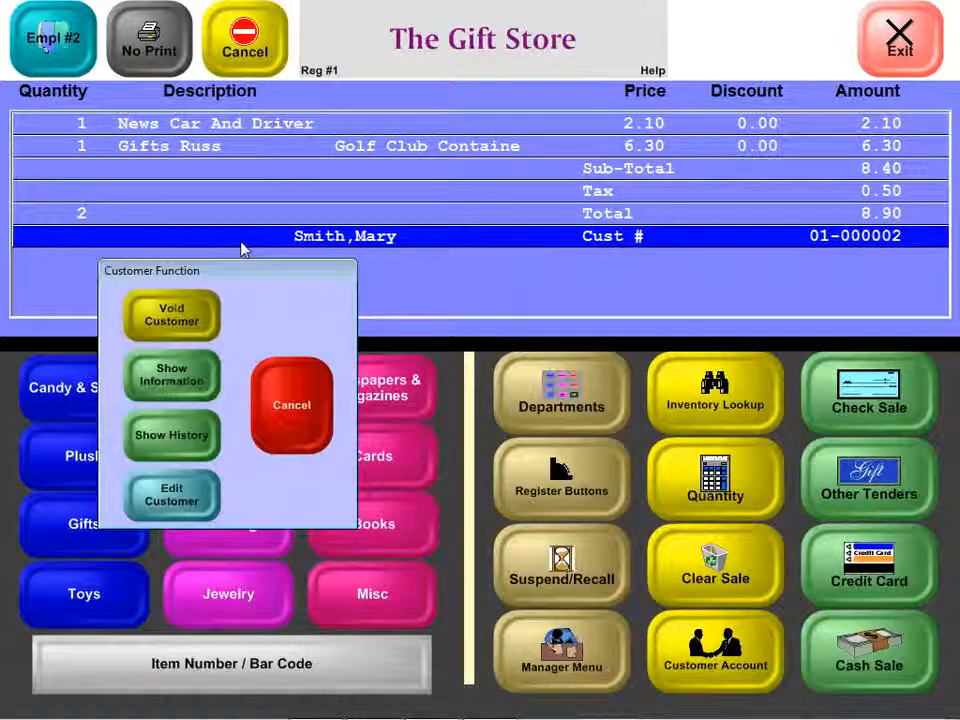
click(215, 437)
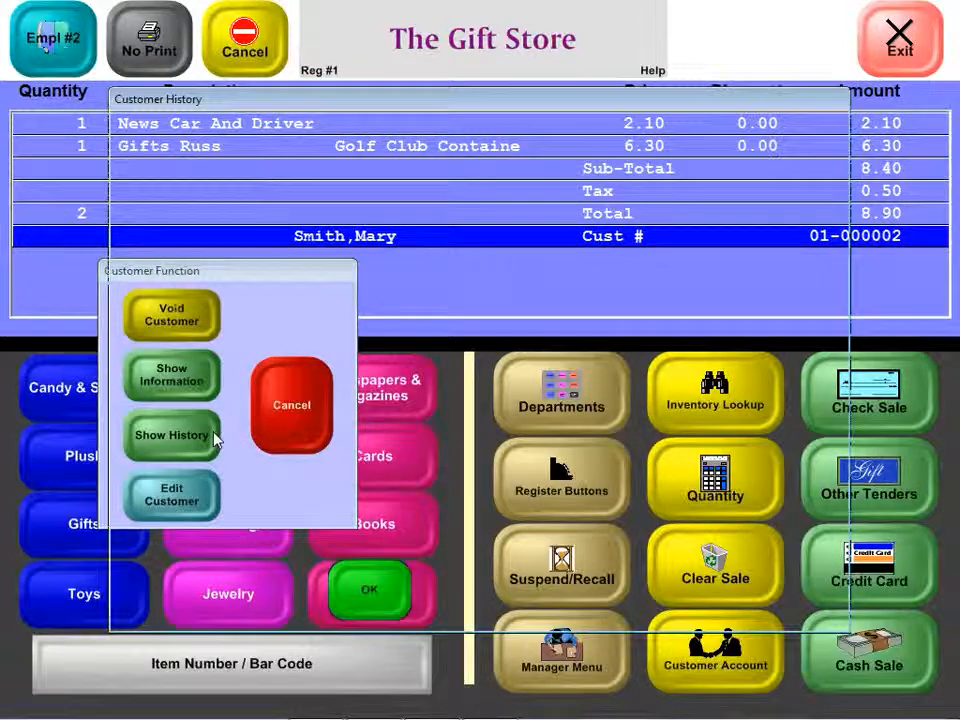
click(380, 610)
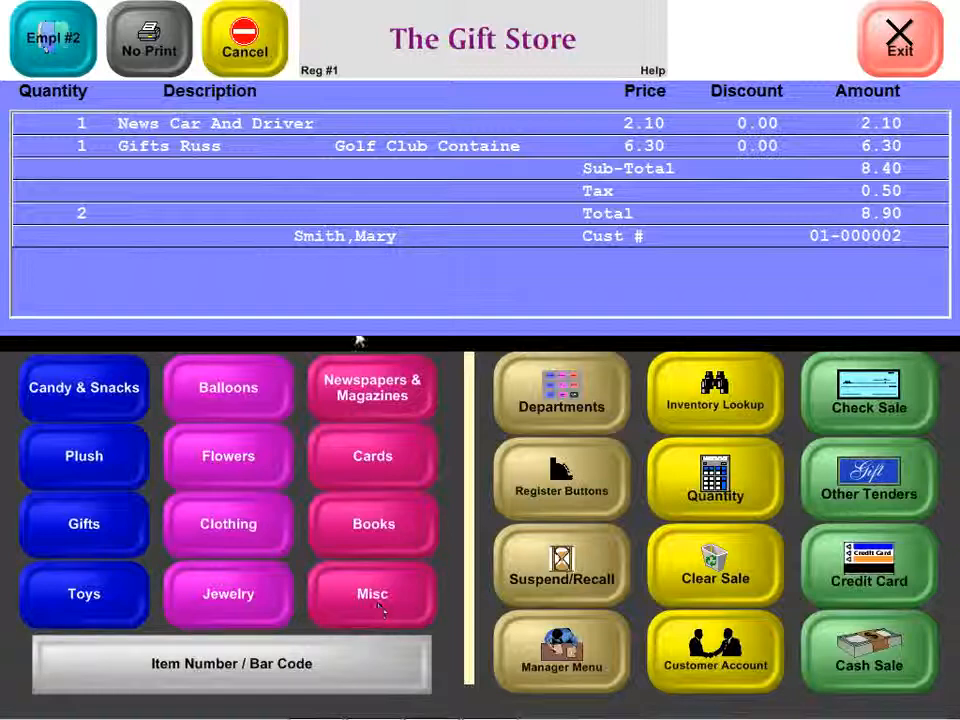
- Remove the attached customer from the sale and complete it as a check sale for the full amount
click(285, 240)
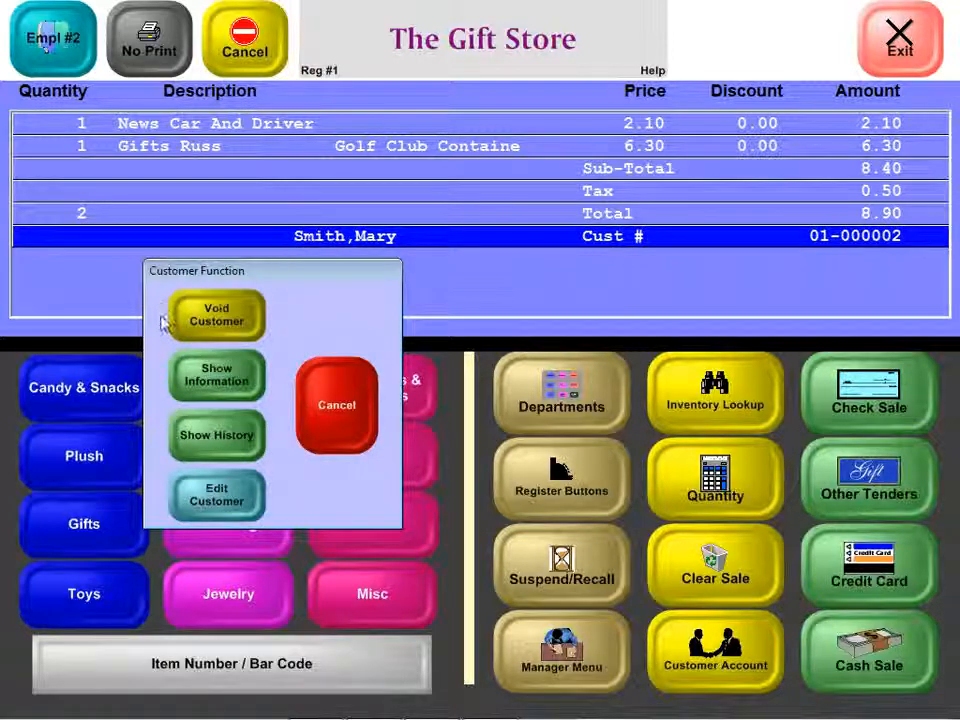
click(198, 324)
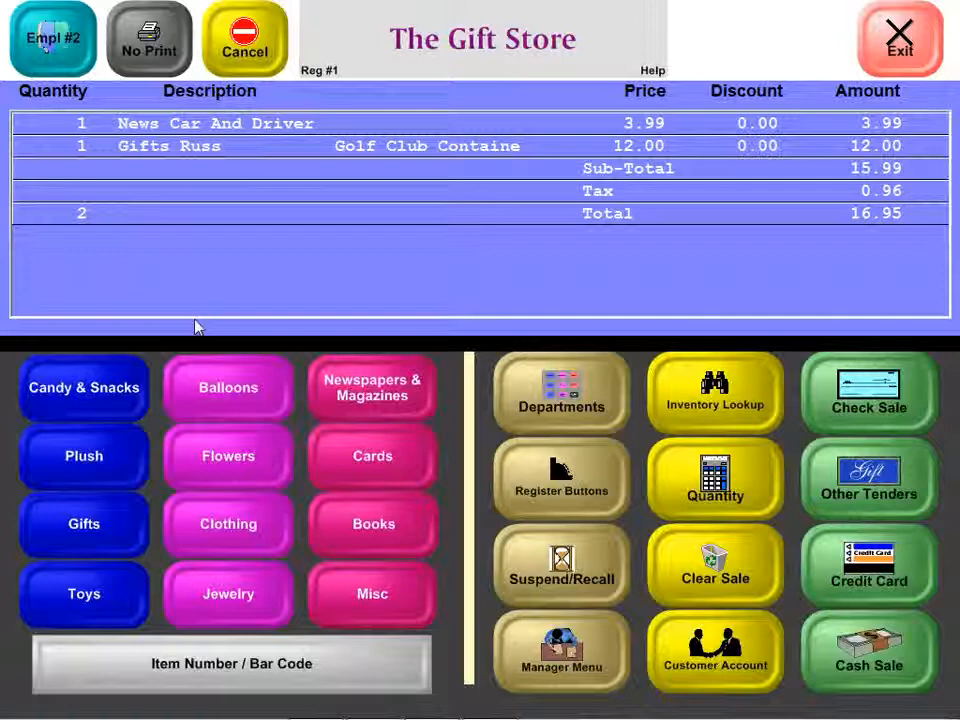
click(875, 378)
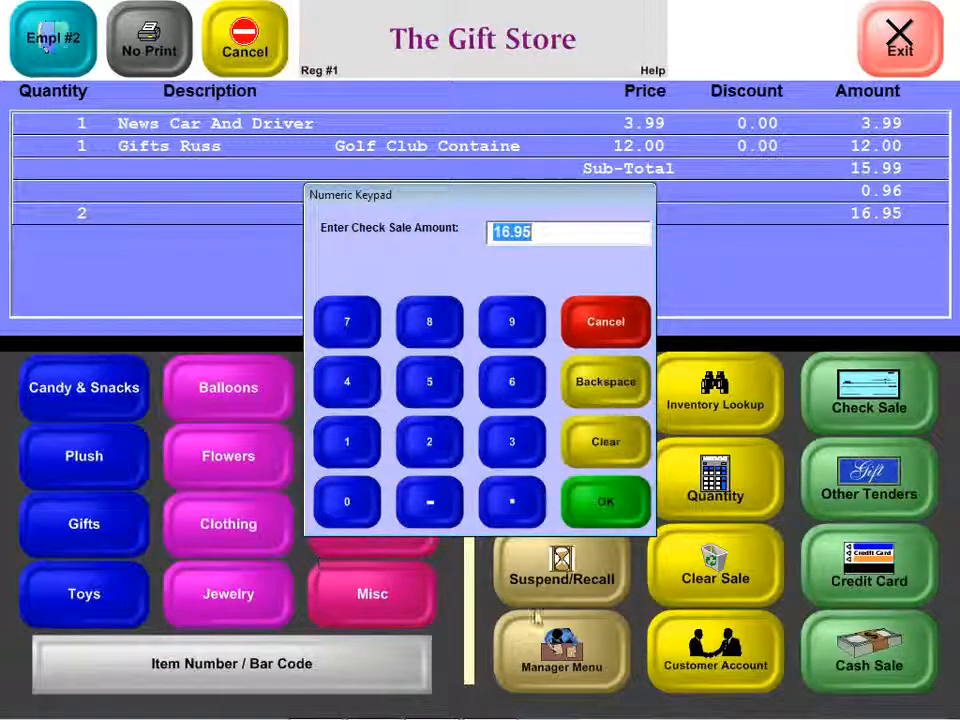
click(596, 528)
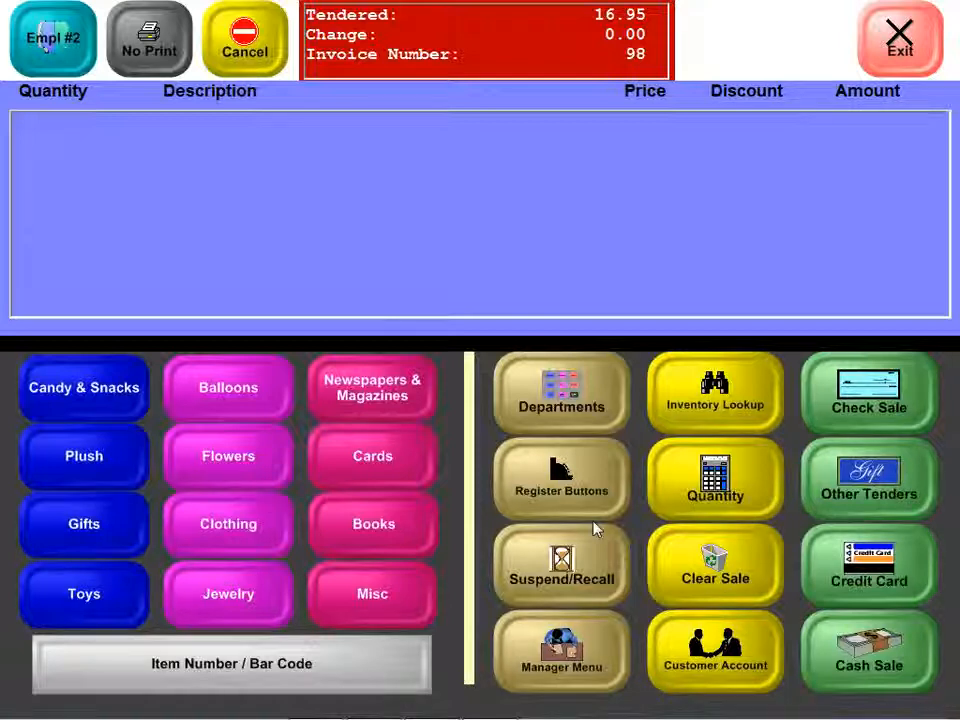
- Ring up the Marcel Schurman cards item and suspend the sale with the customer's first name as its ID
key(Return)
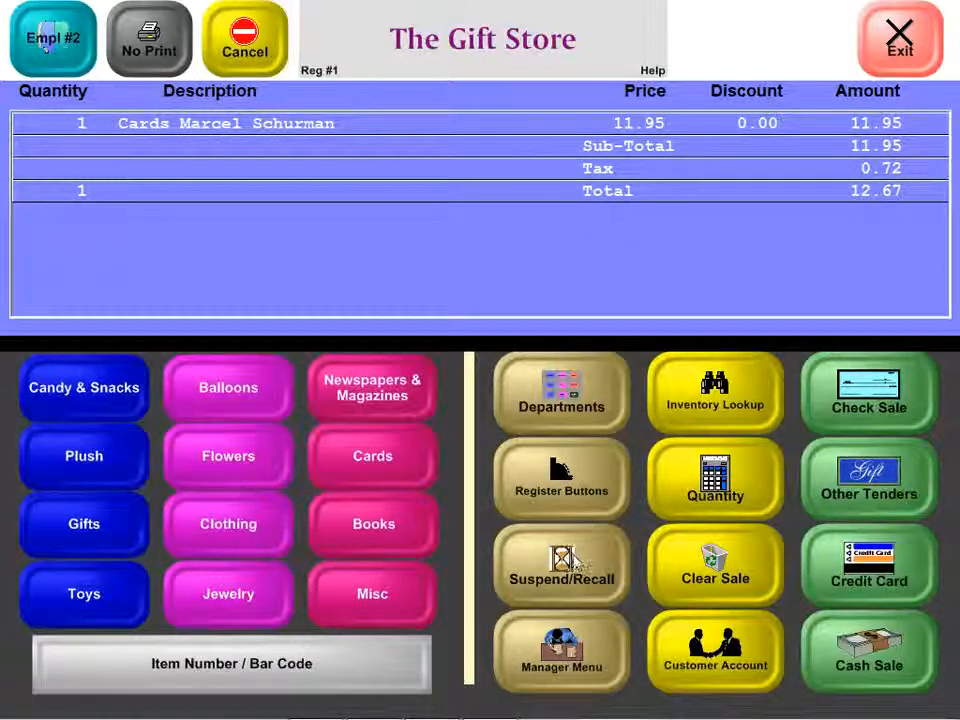
click(568, 562)
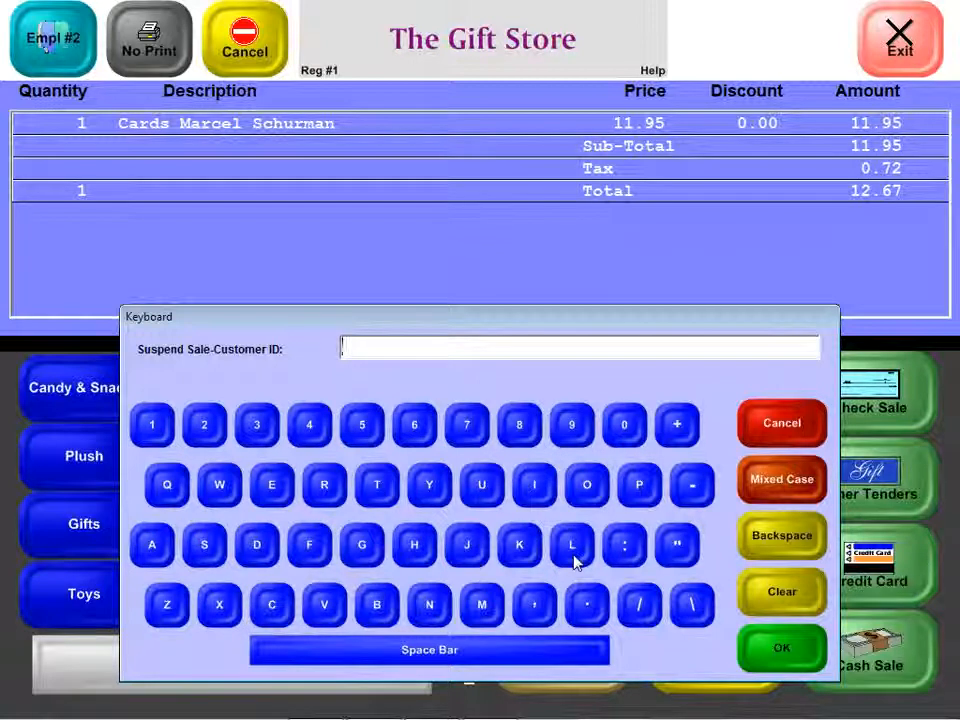
text(Doug)
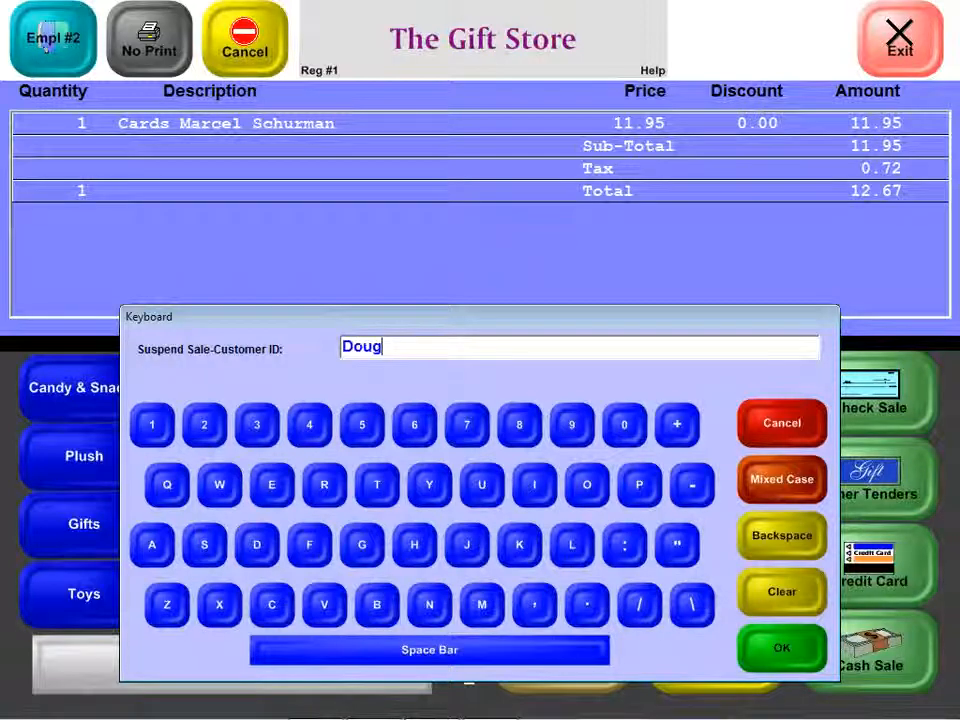
key(Return)
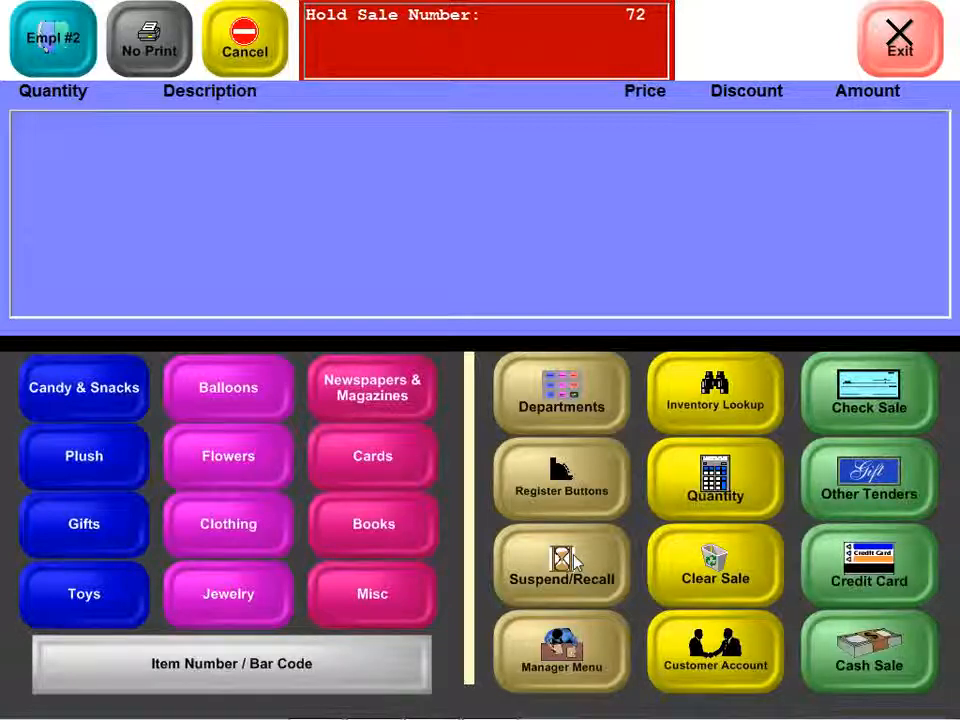
- Recall the newest suspended sale found by ID "D" and complete it as a check sale for the full amount
click(573, 558)
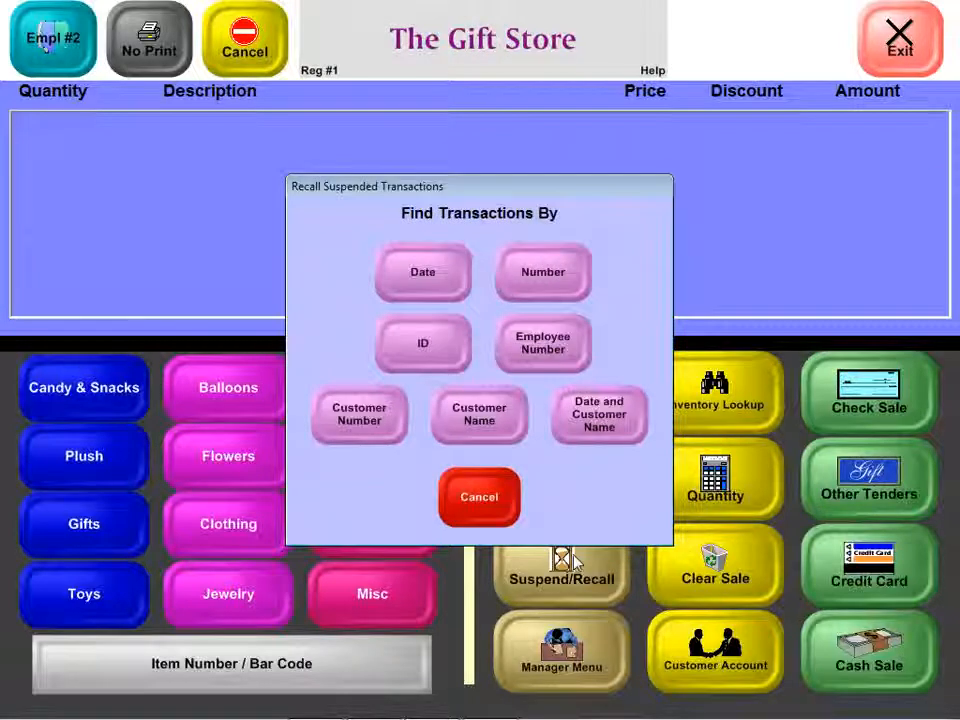
click(422, 343)
text(D)
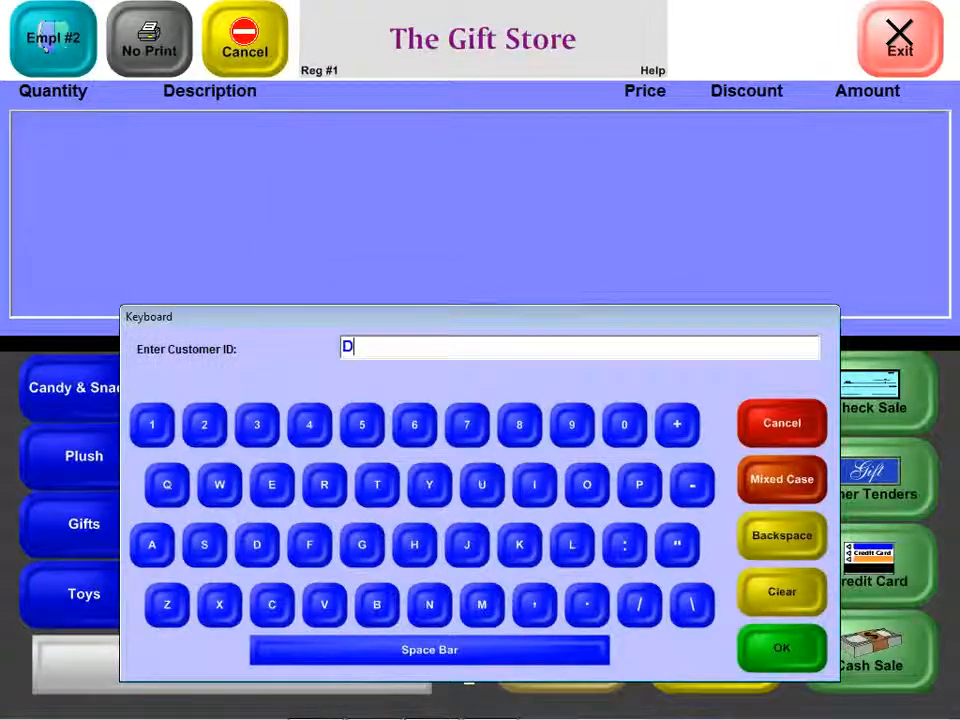
key(Return)
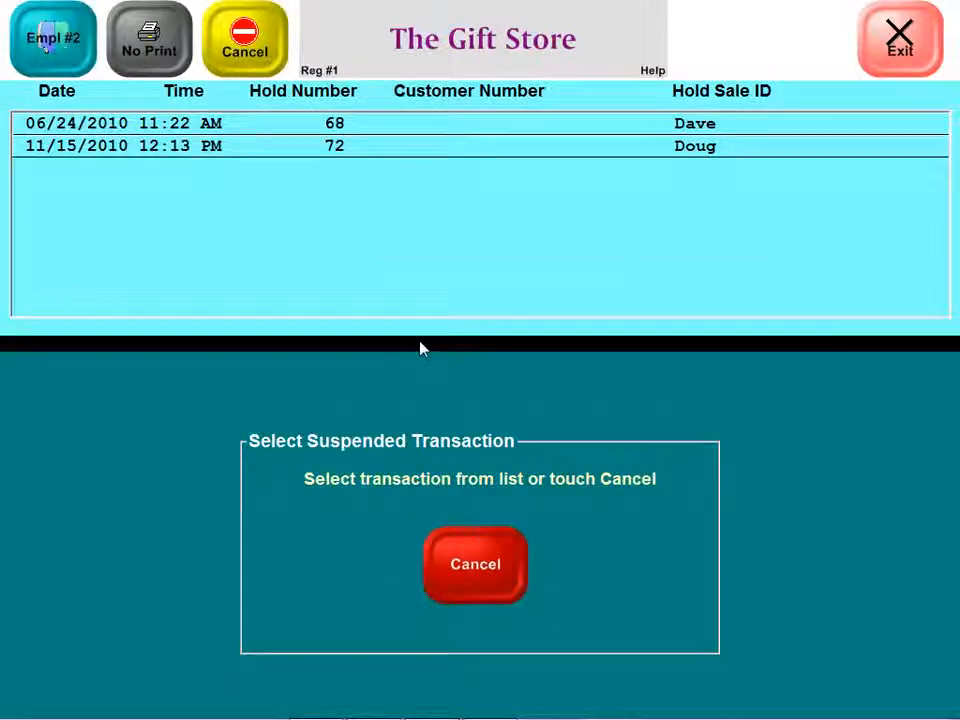
click(444, 147)
click(400, 575)
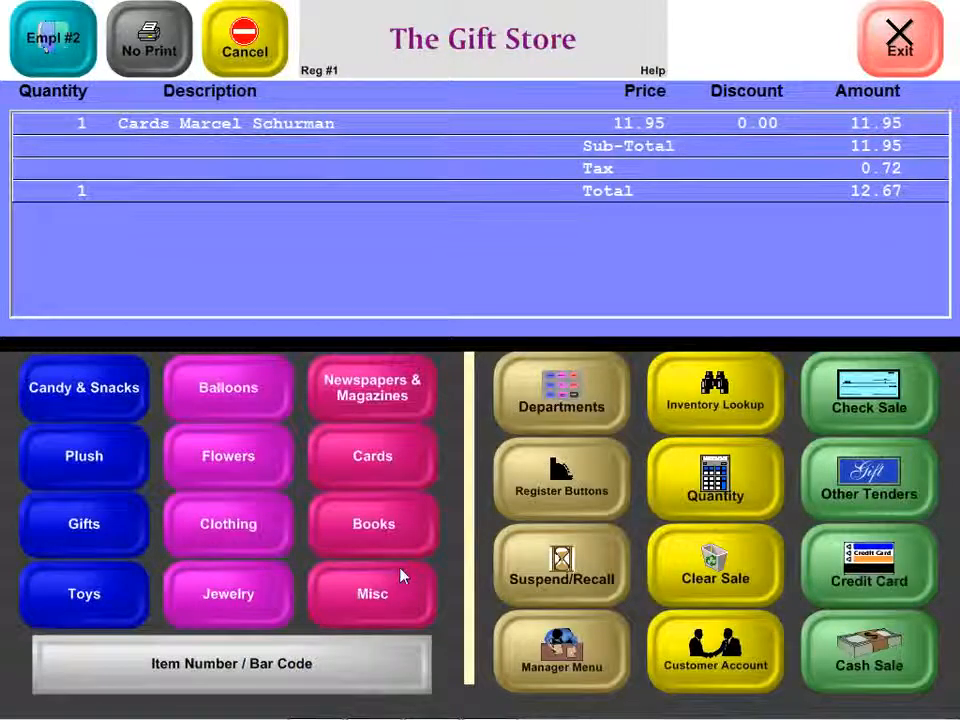
click(845, 418)
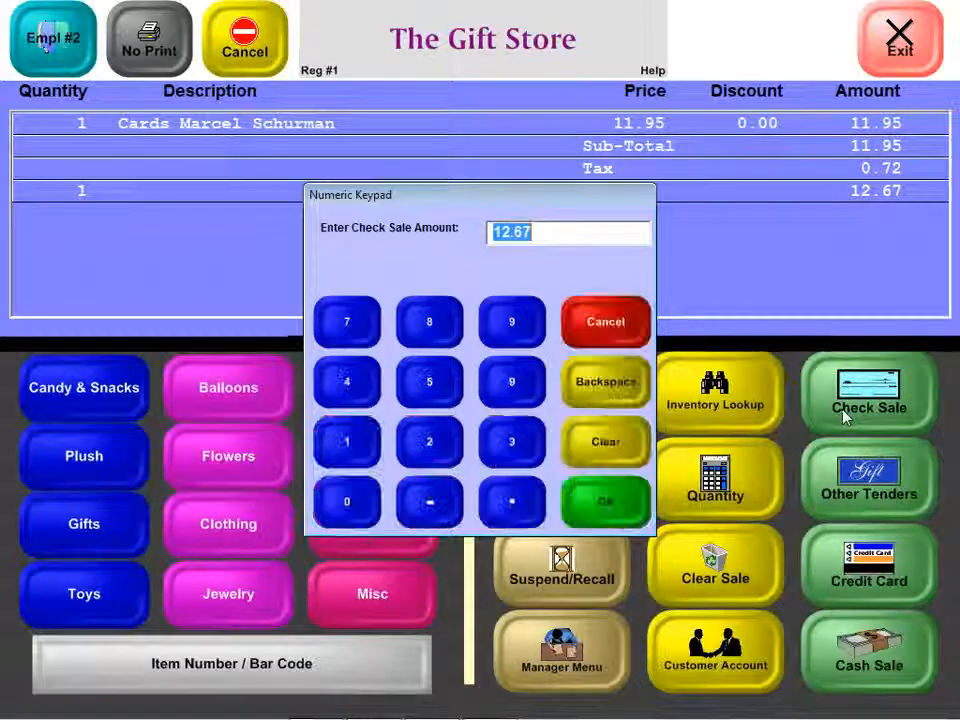
click(598, 526)
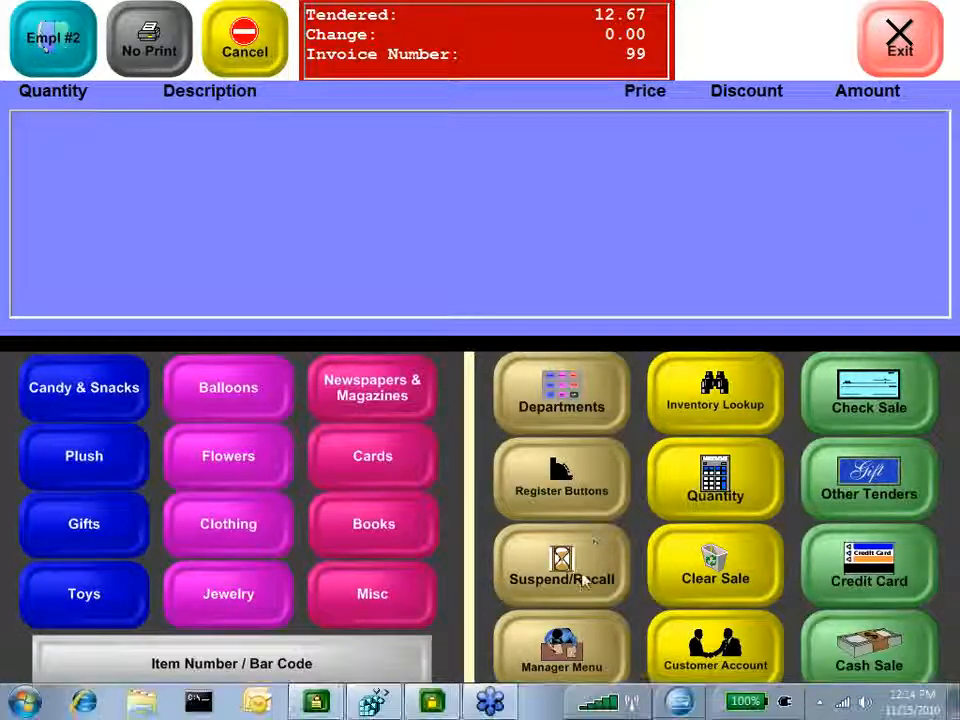
- Start and confirm a shift closeout for Register 1
click(579, 636)
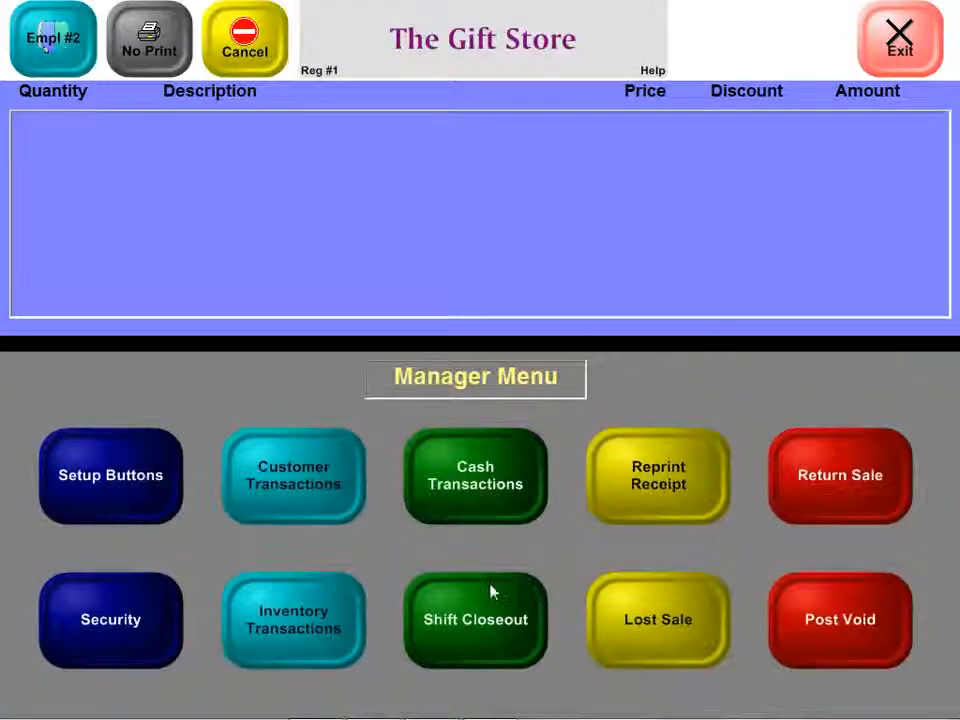
click(490, 592)
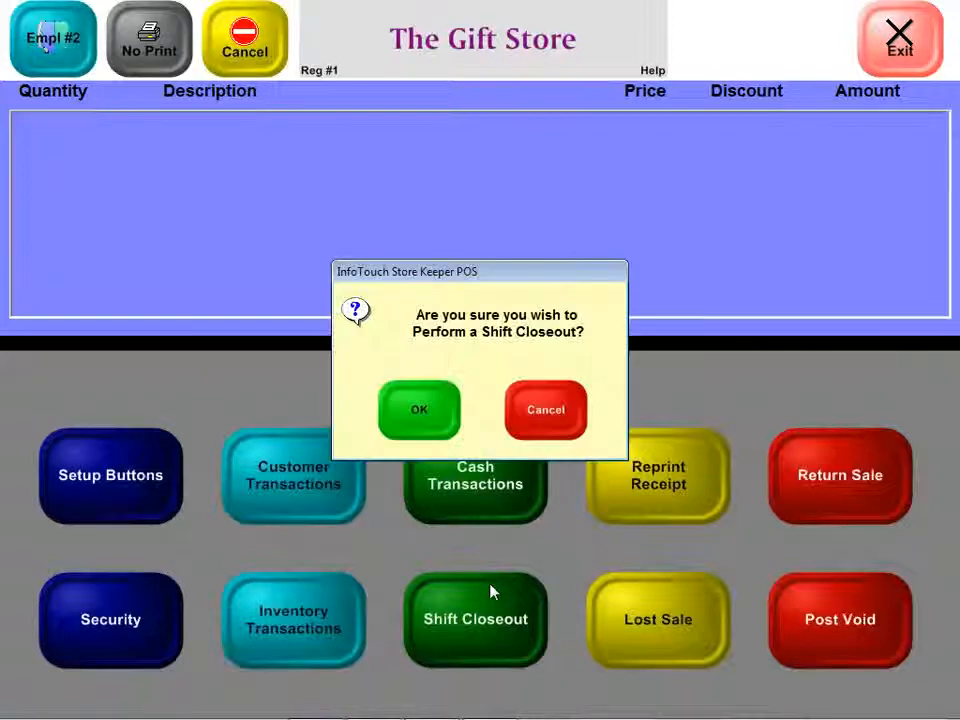
click(416, 425)
click(415, 423)
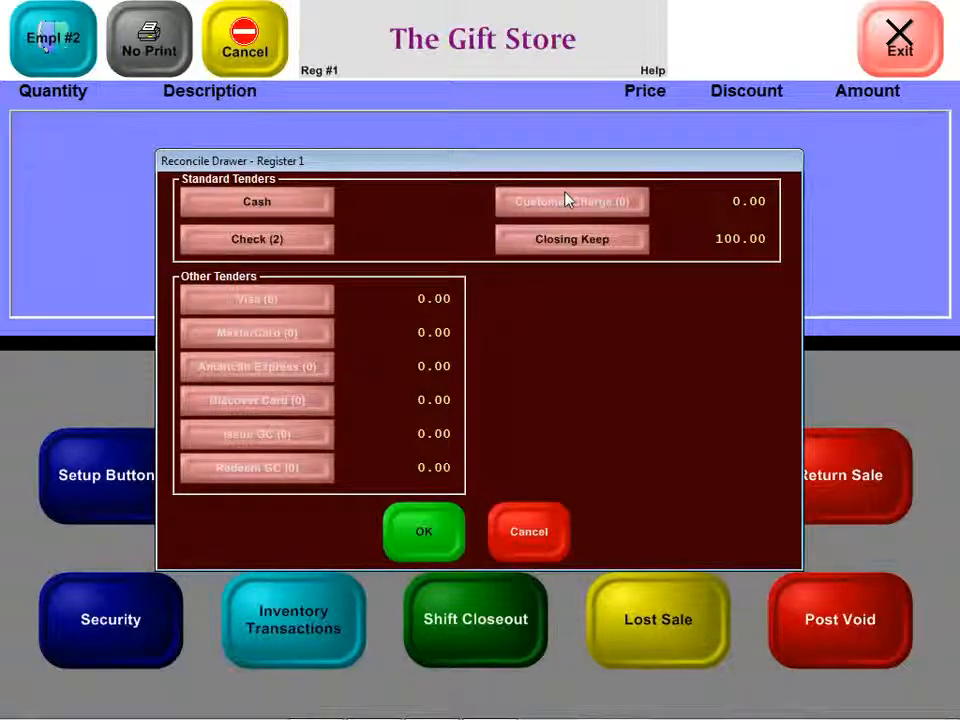
- Enter two $50 bills and four $1 bills in the drawer's cash count
click(213, 204)
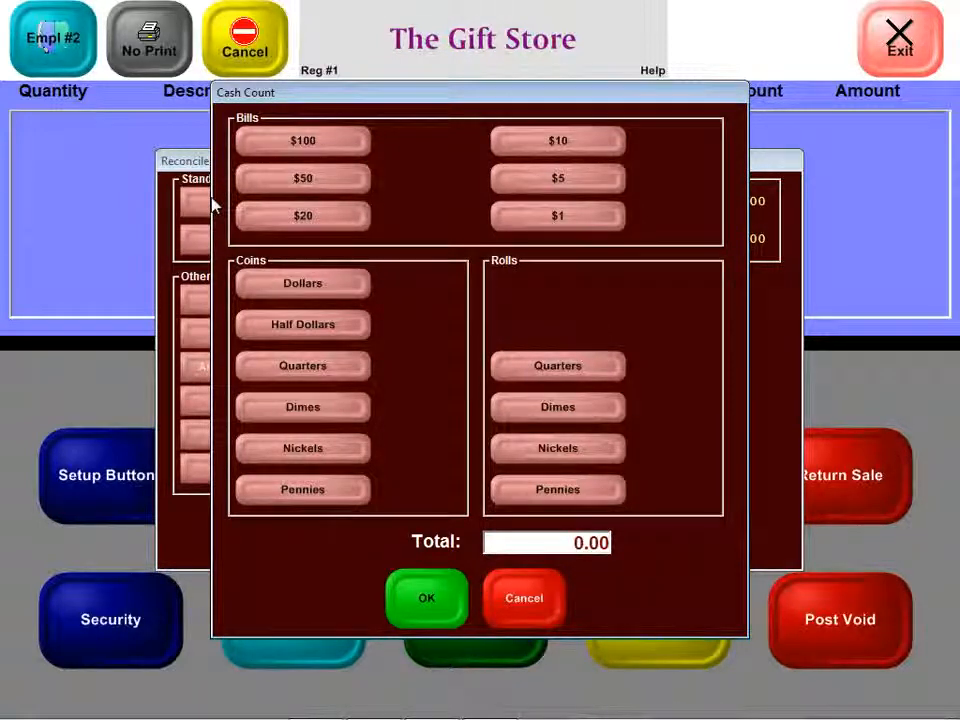
click(285, 186)
key(Return)
click(515, 215)
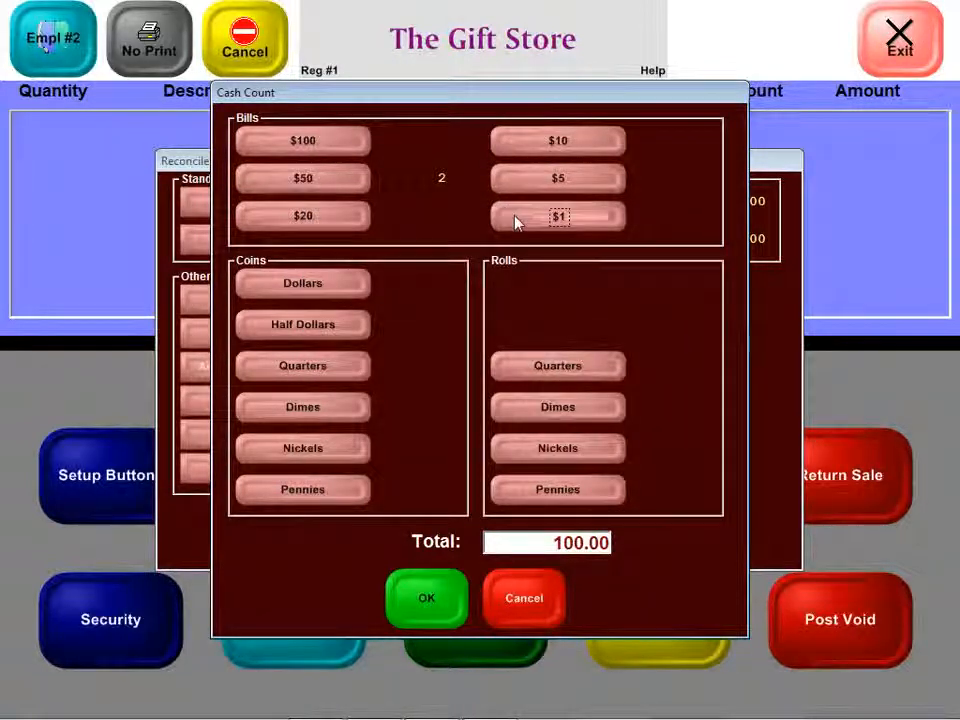
text(4)
key(Return)
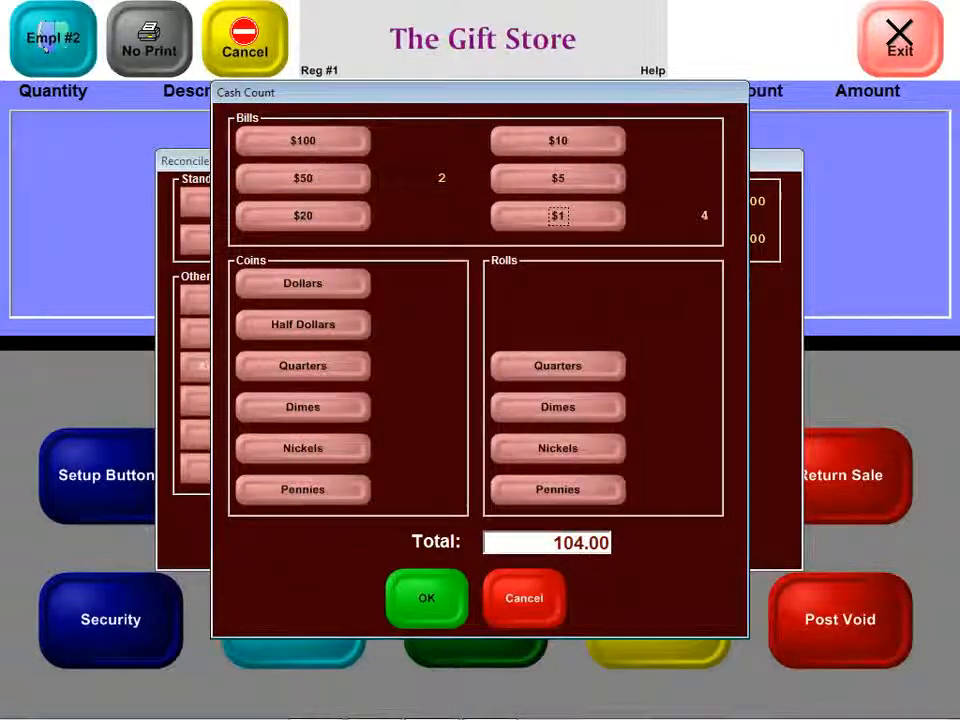
- Add 17 loose quarters and 2 rolls of nickels to the cash count and accept it
click(336, 379)
text(17)
key(Return)
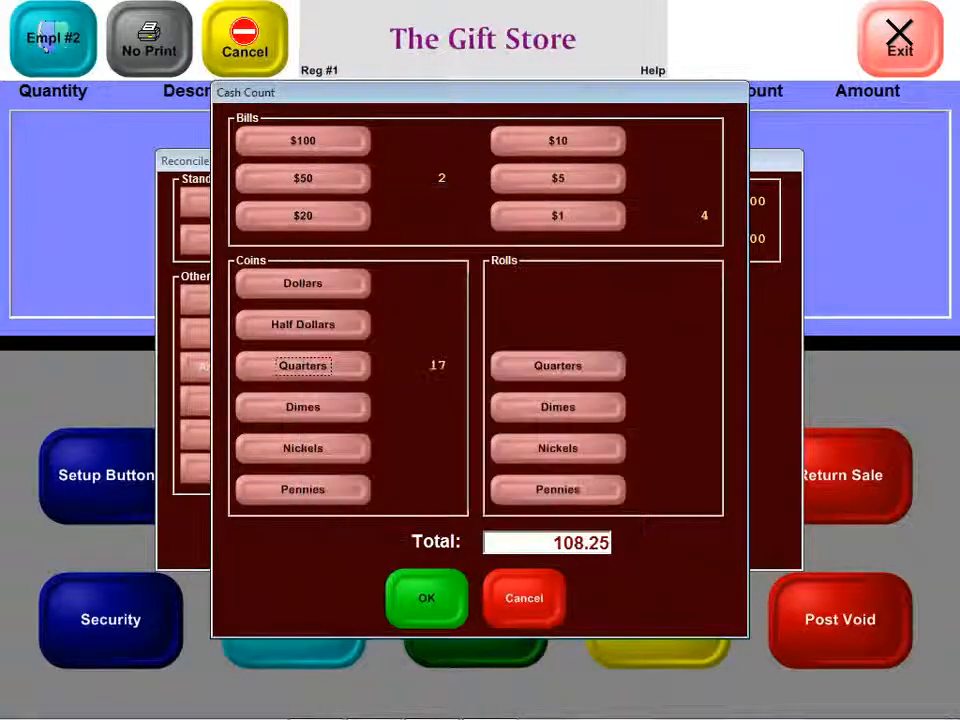
click(502, 453)
text(2)
key(Return)
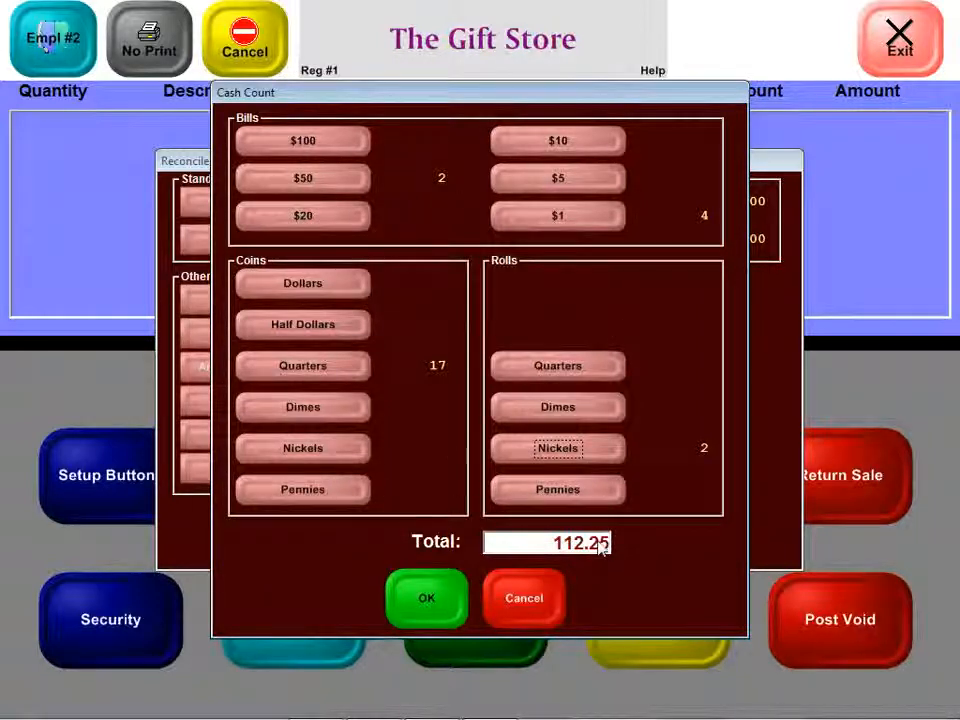
click(426, 605)
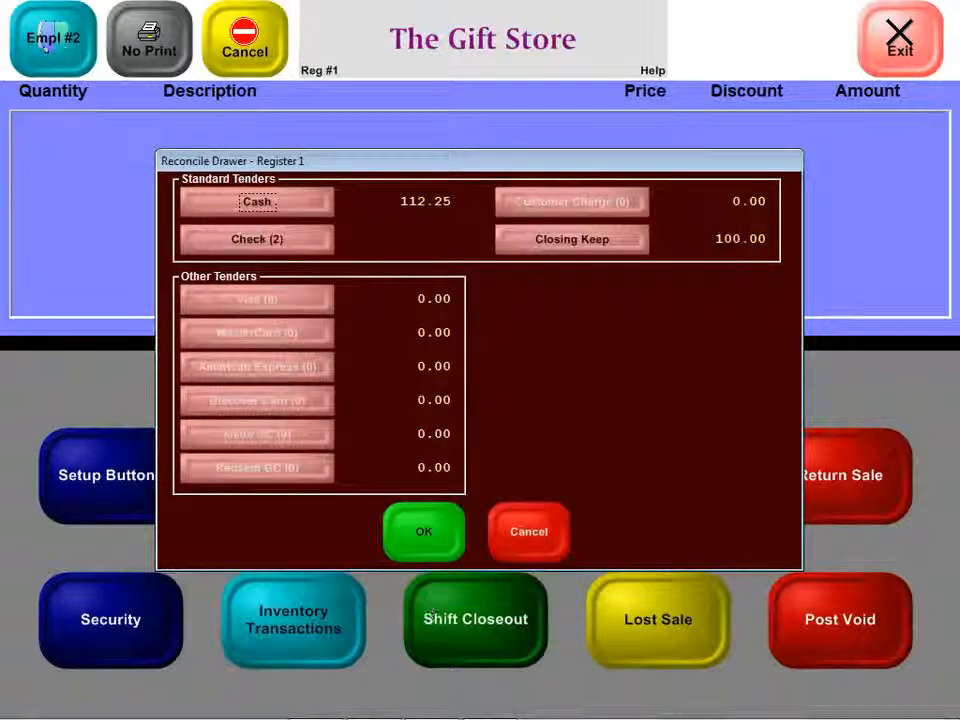
- Enter the two check amounts, 12.23 and 16.98, in the drawer reconciliation
click(216, 251)
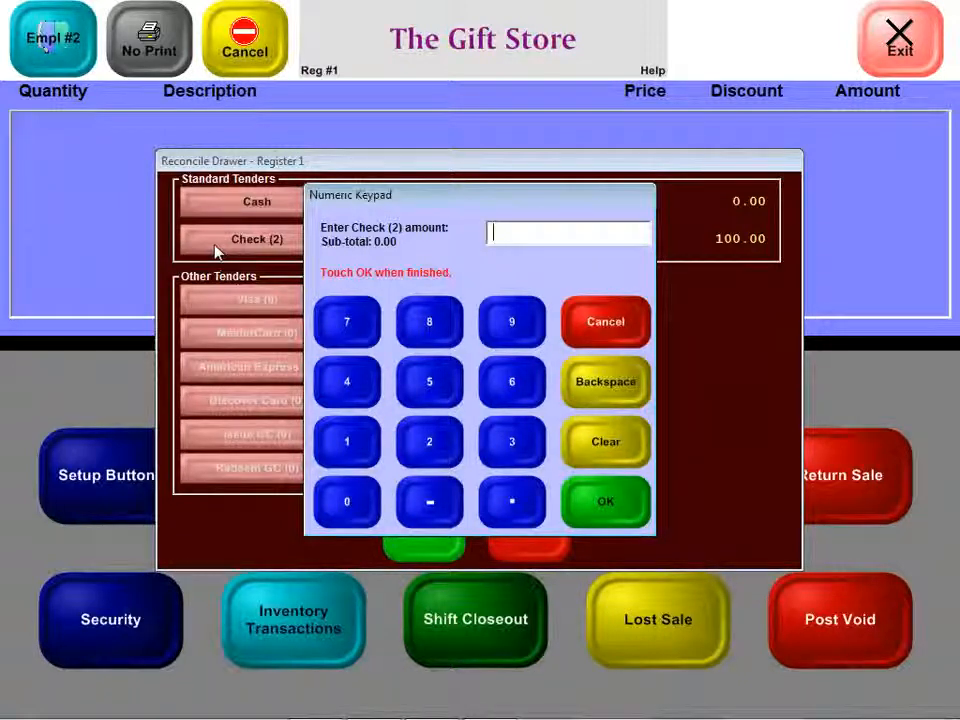
text(12.23)
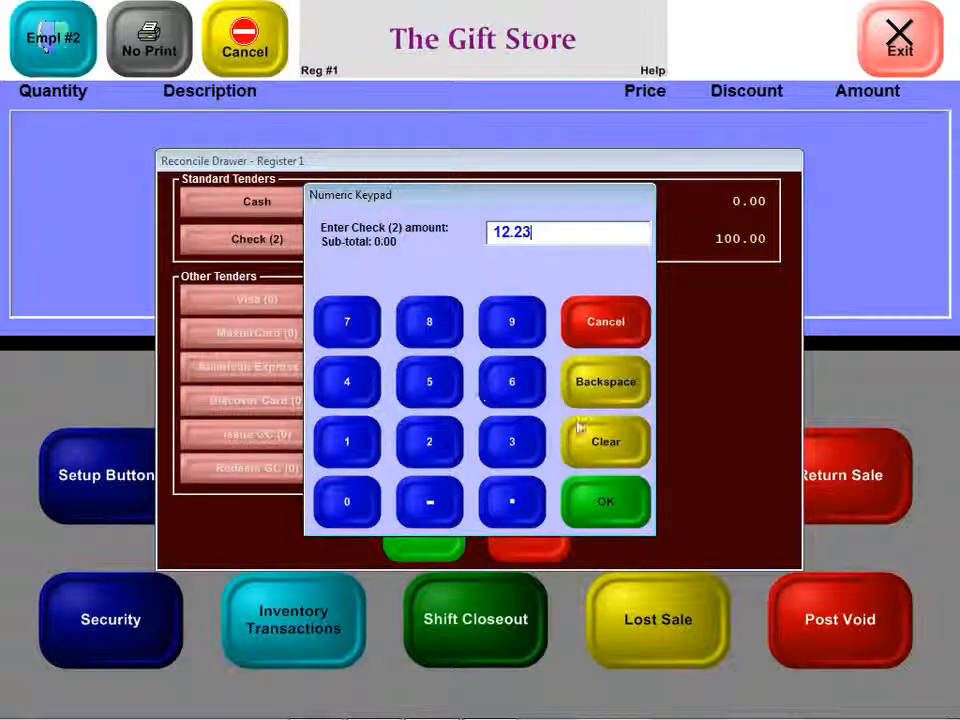
click(603, 497)
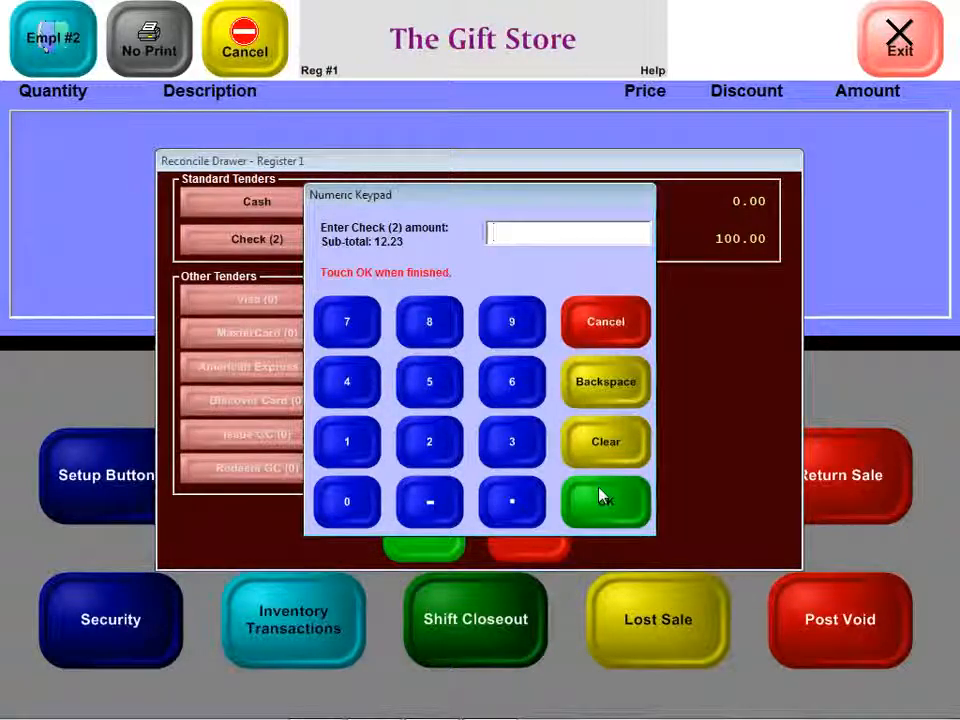
text(16.99)
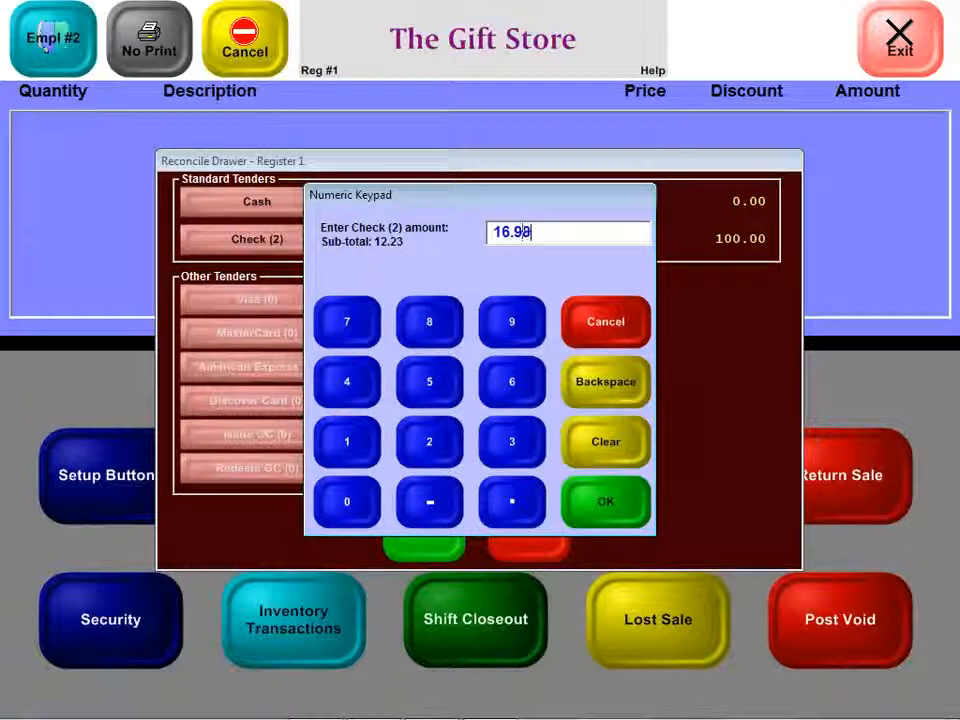
click(600, 498)
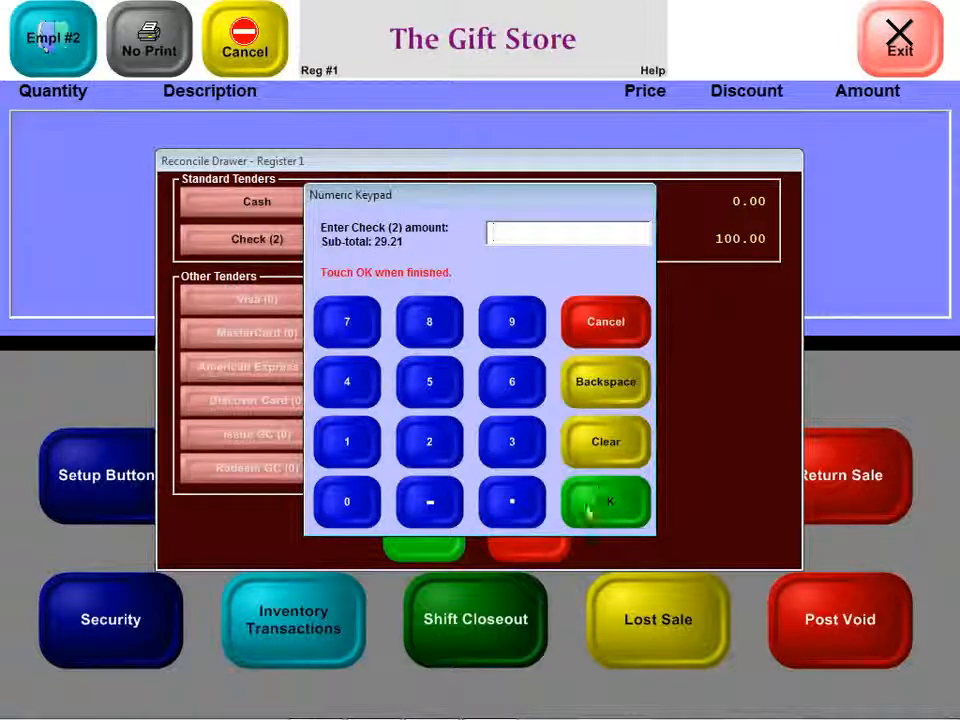
click(602, 510)
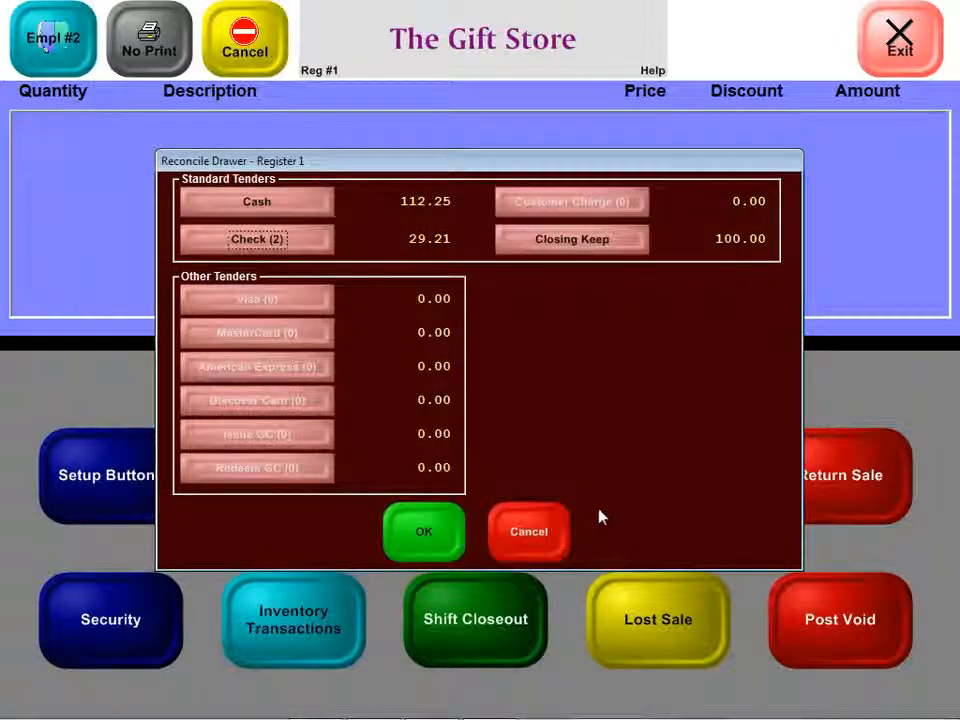
- Submit the drawer amounts, choose to continue reconciling, and add one $20 bill to the cash count
click(418, 516)
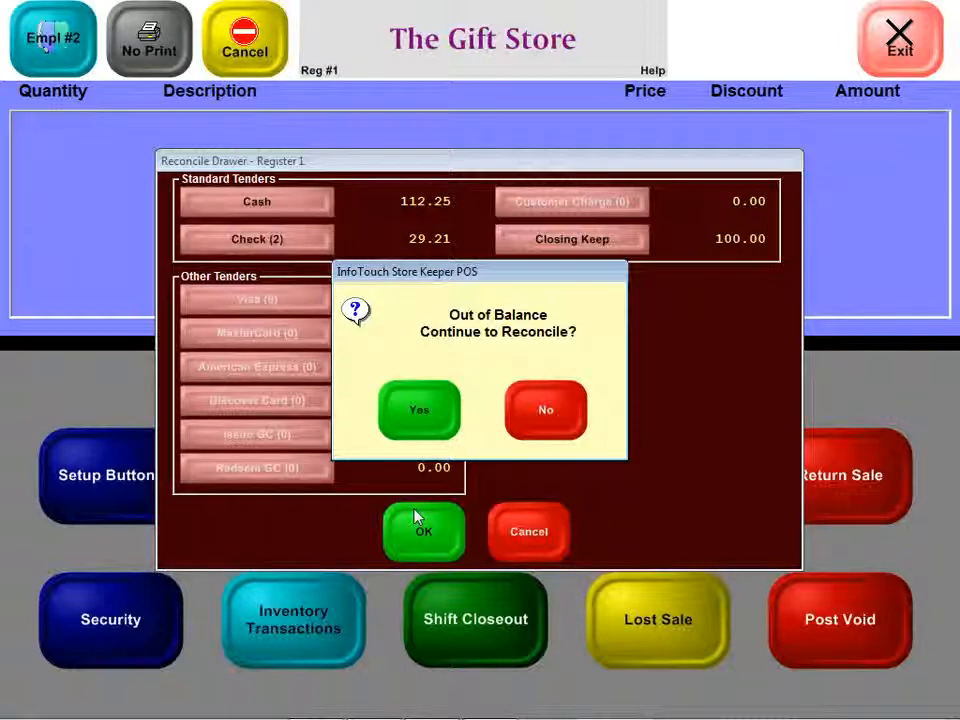
click(420, 436)
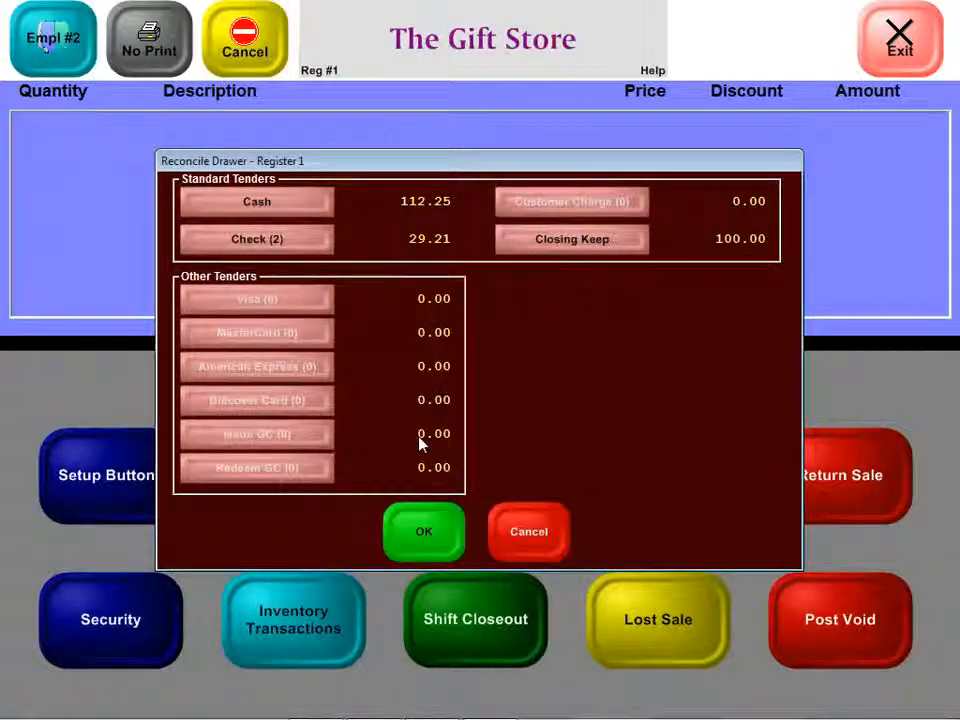
click(284, 214)
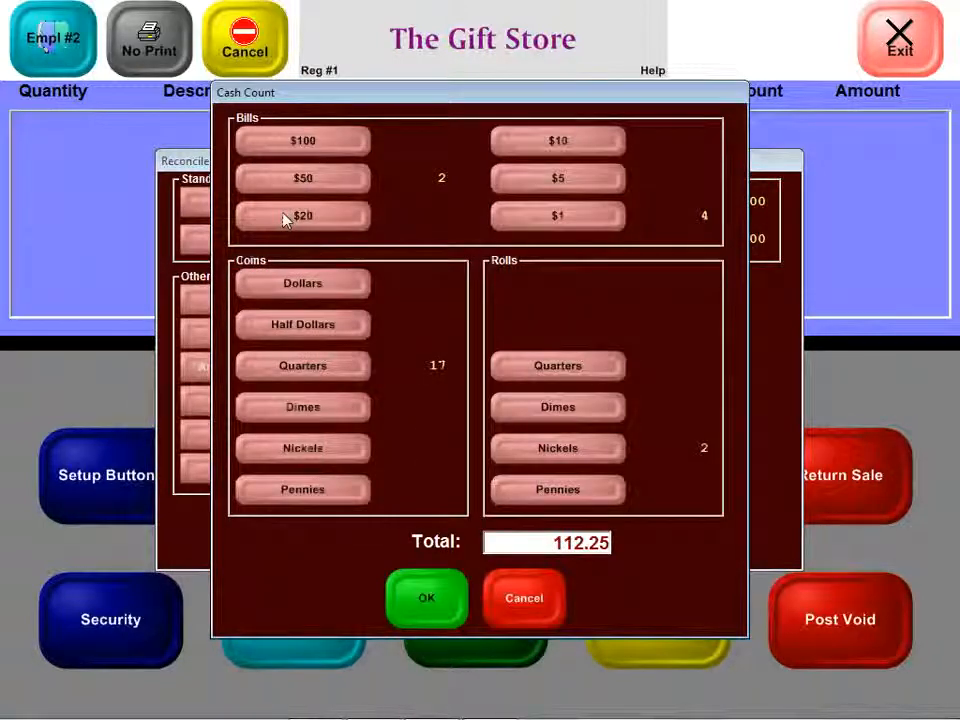
click(284, 218)
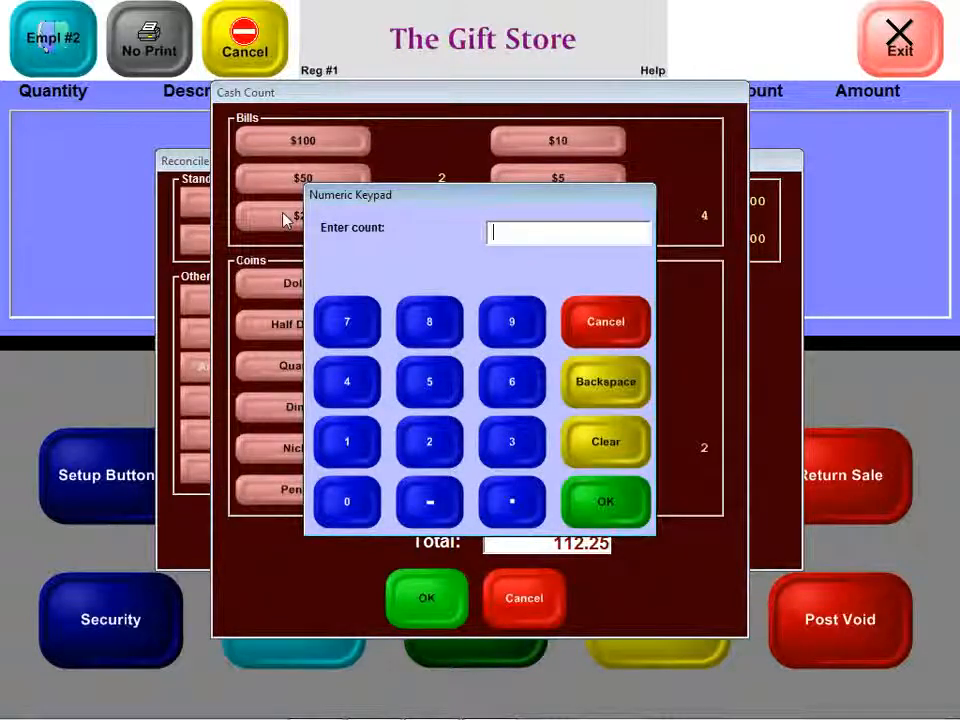
text(1)
key(Return)
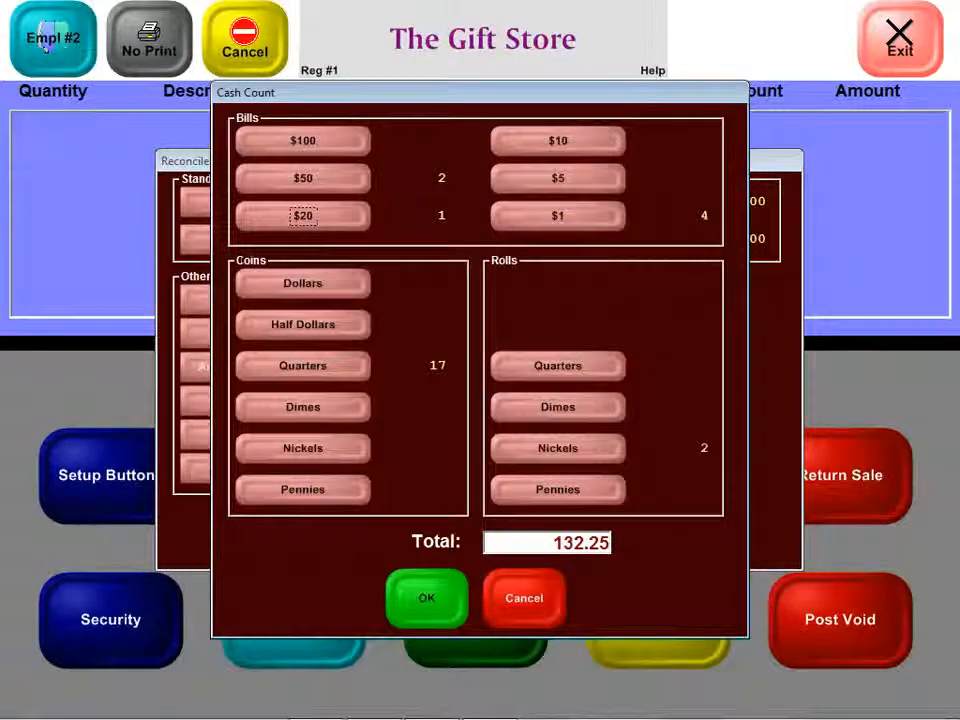
click(423, 587)
- Finish the closeout without further reconciling and save the shift report as Register.pdf, closing the opened report
click(423, 545)
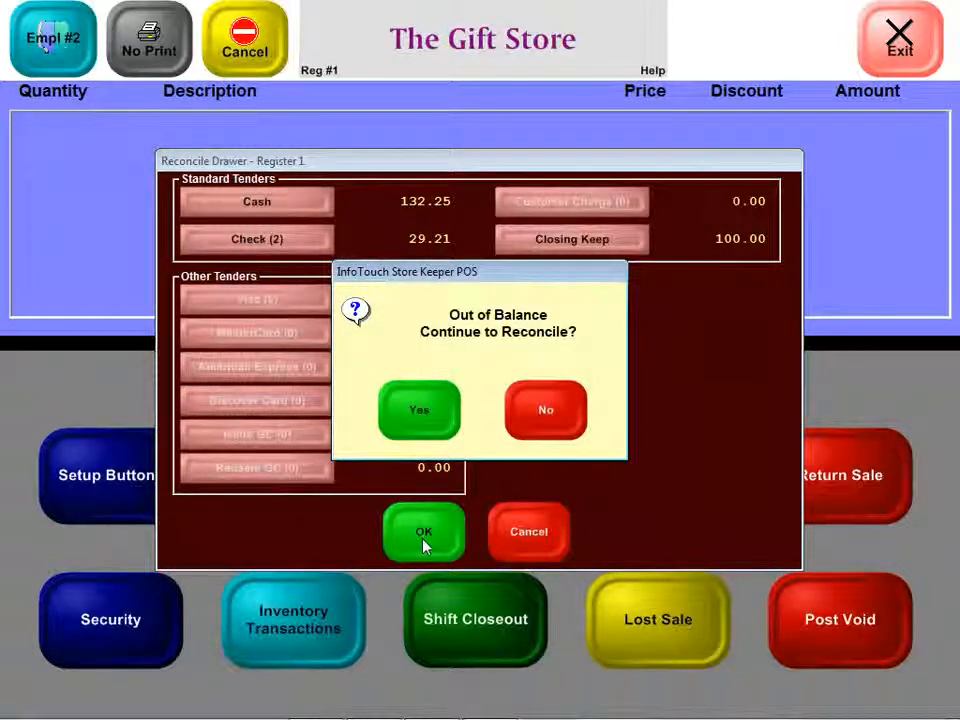
click(550, 424)
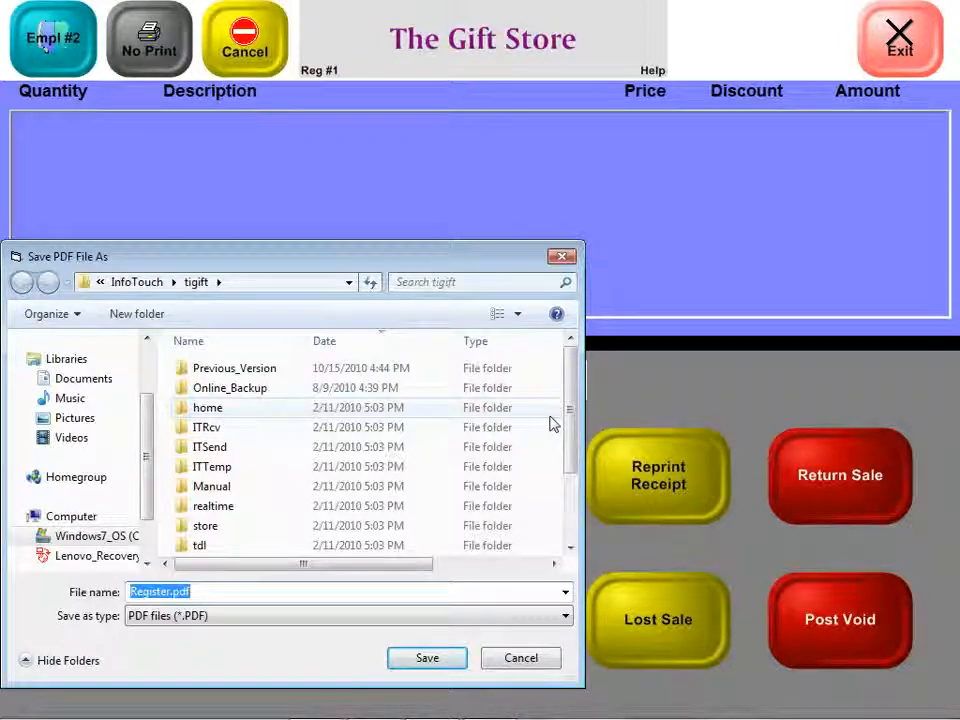
click(427, 658)
key(Return)
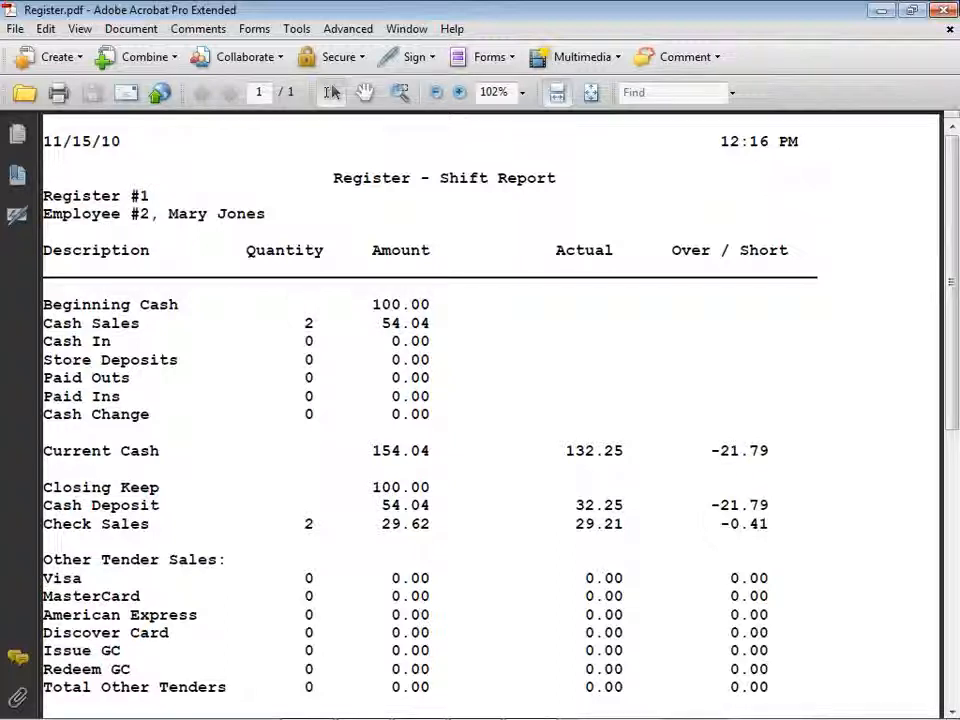
click(945, 9)
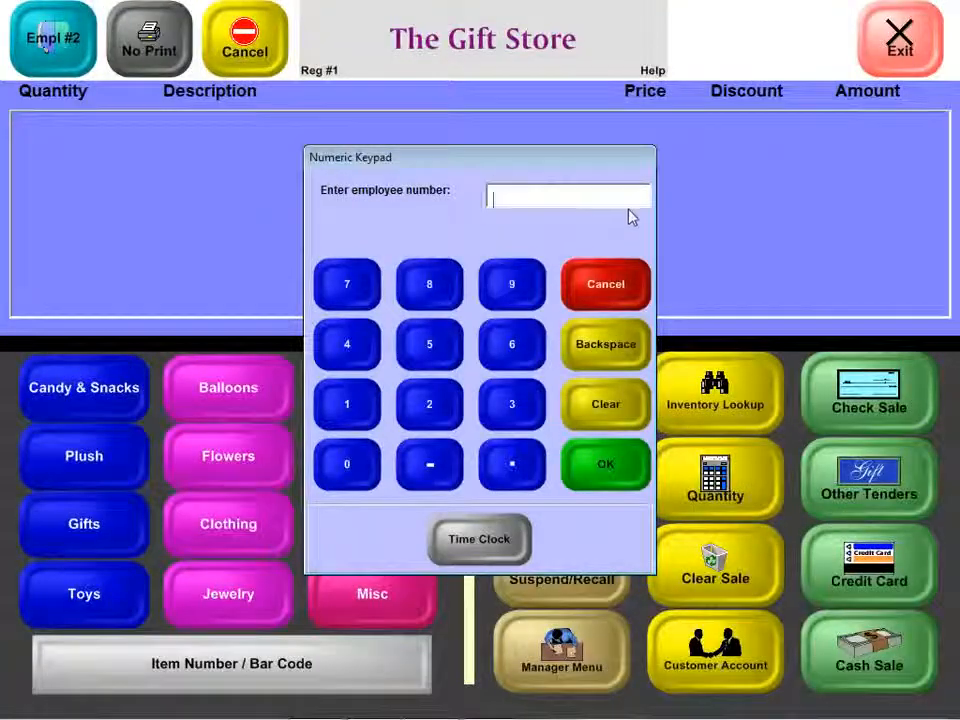